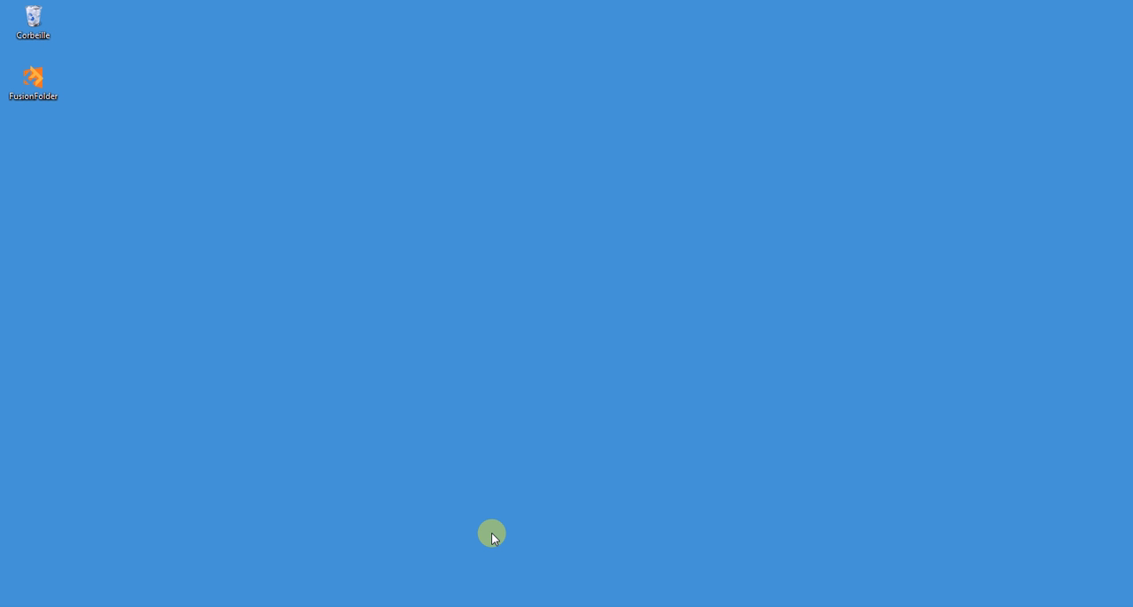
Launch FusionFolder and review the application's Paramètres without changing anything.
double_click(32, 103)
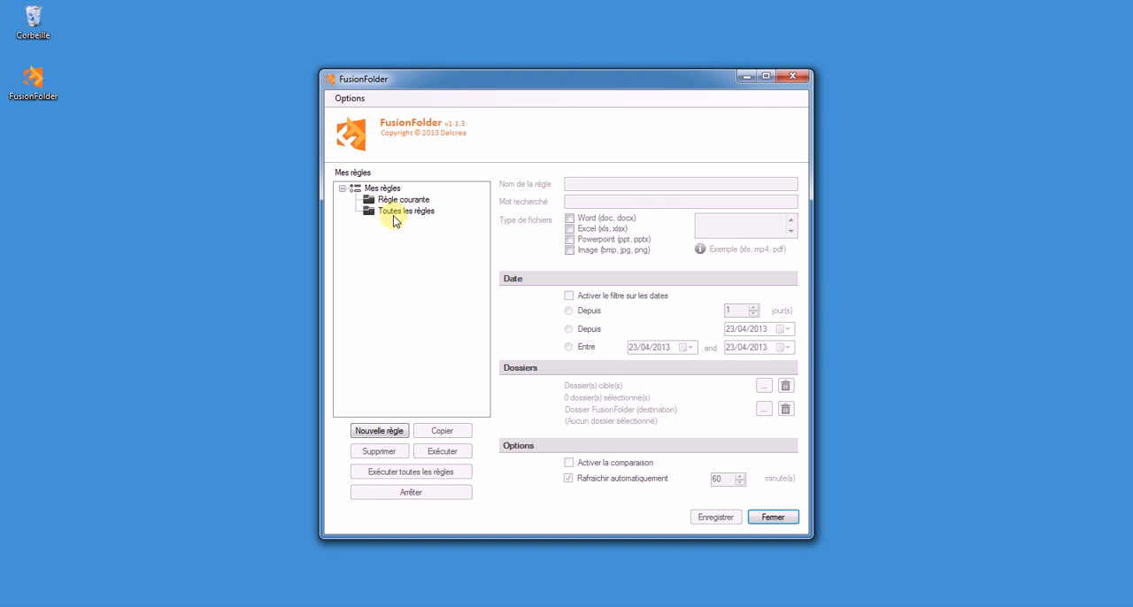
left_click(340, 99)
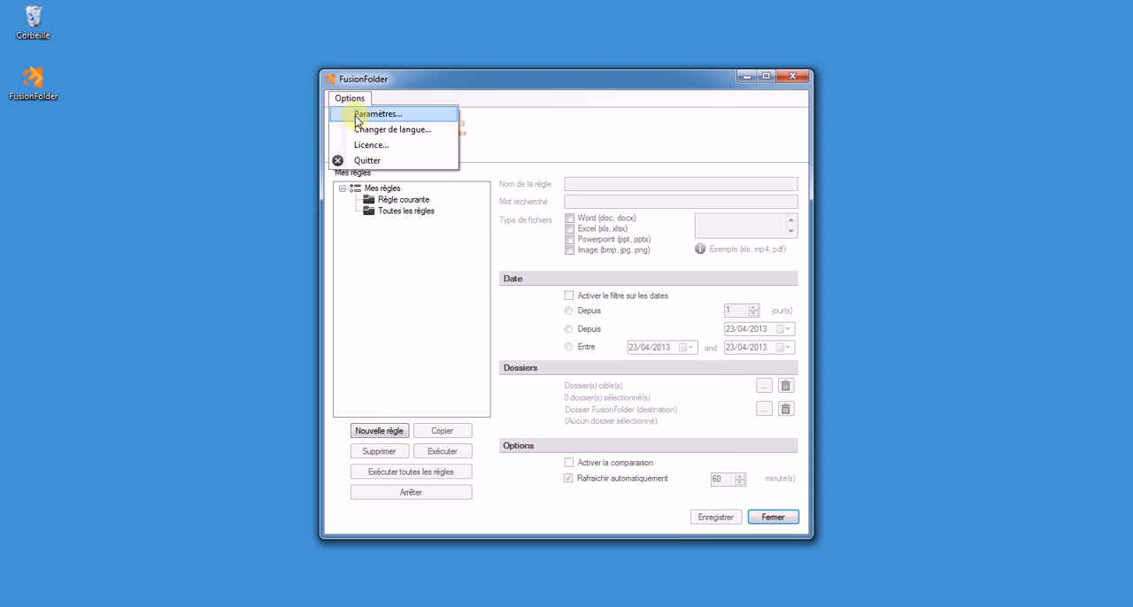
left_click(358, 116)
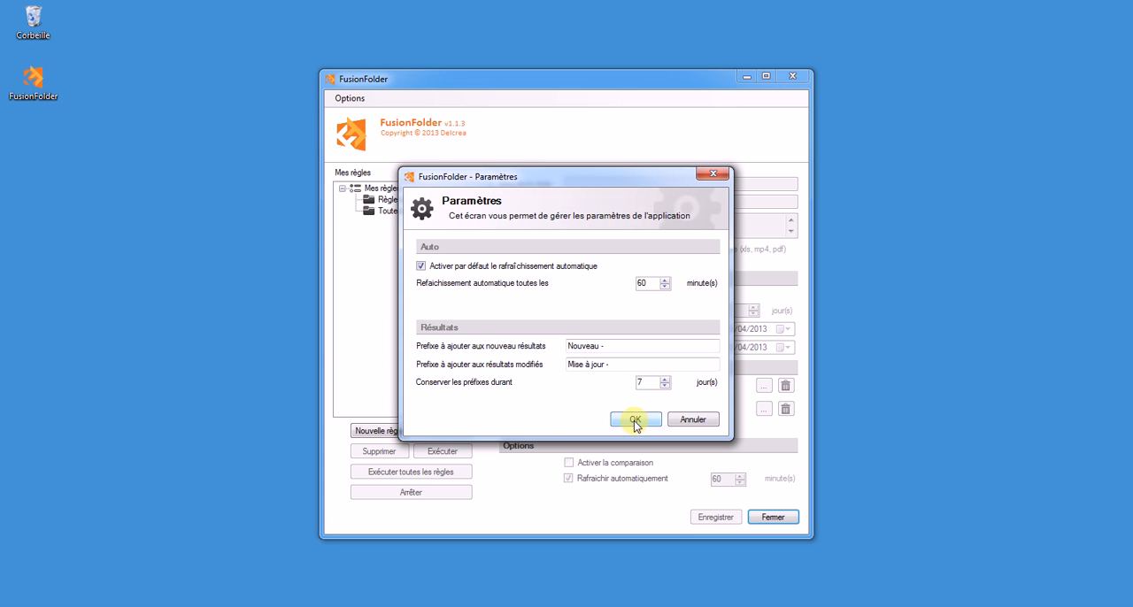
left_click(691, 420)
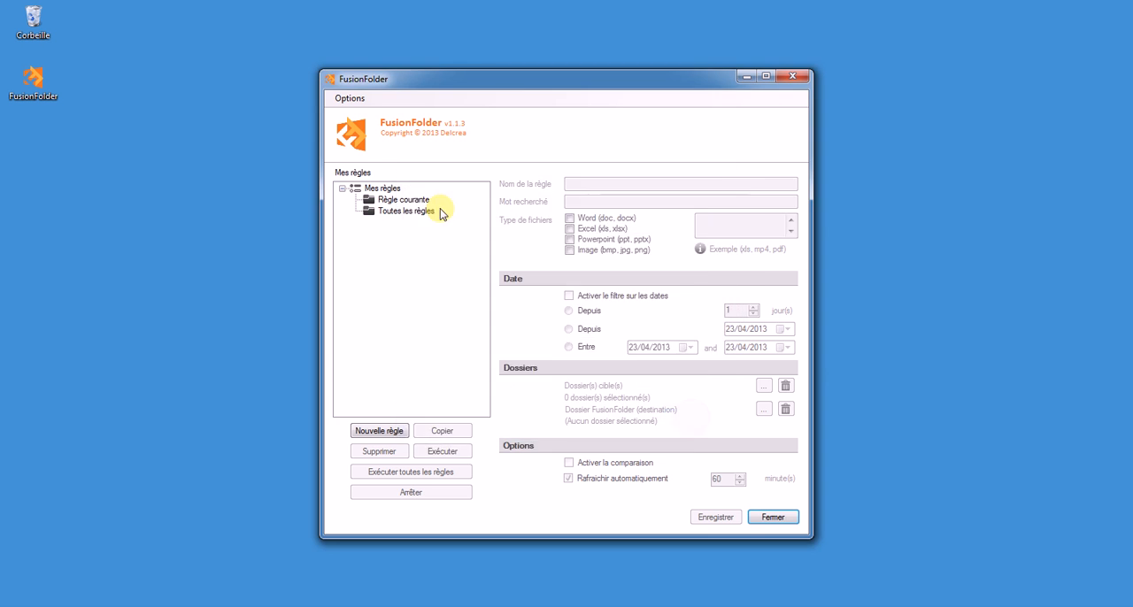
Create a new rule named "Word Pdf 15 jours".
left_click(387, 431)
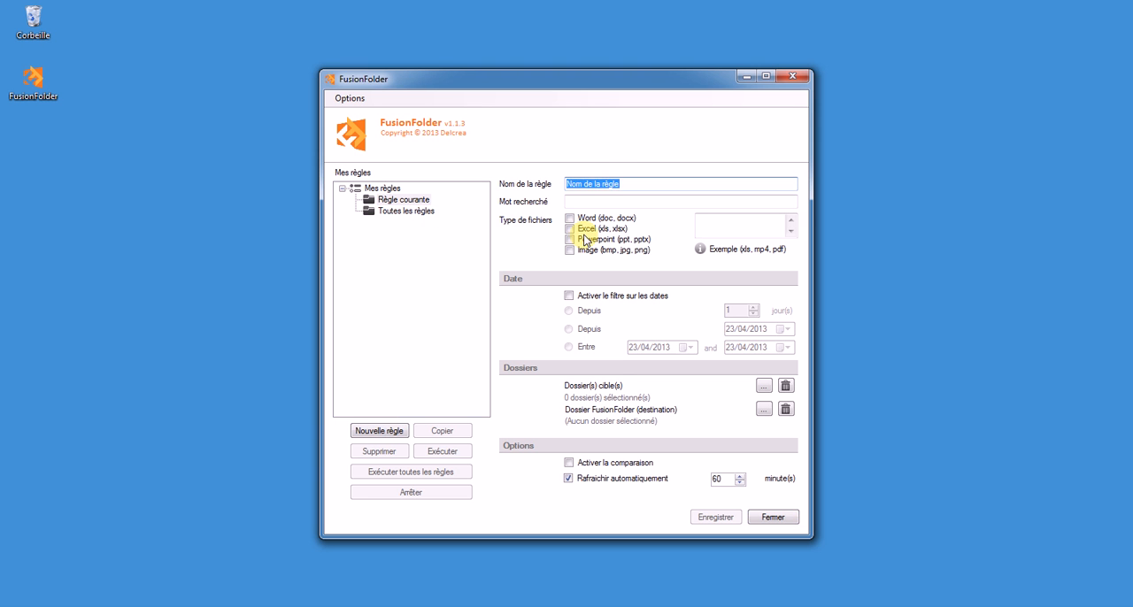
type("Word Pdf 1")
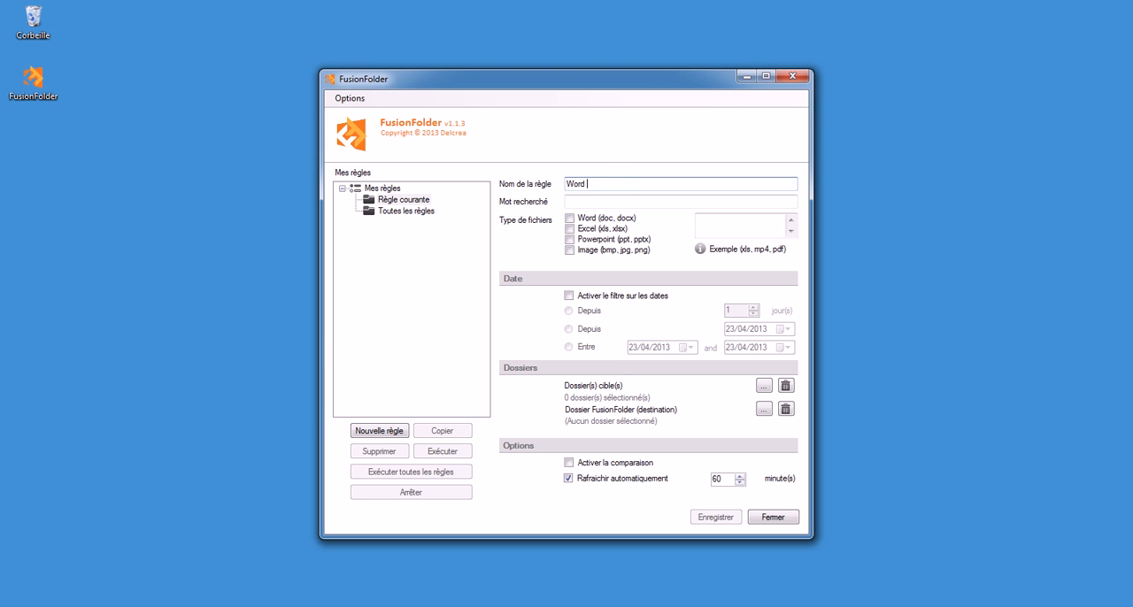
type("5 jours")
Set the rule's file types to Word (doc, docx) plus the custom extension pdf.
left_click(571, 220)
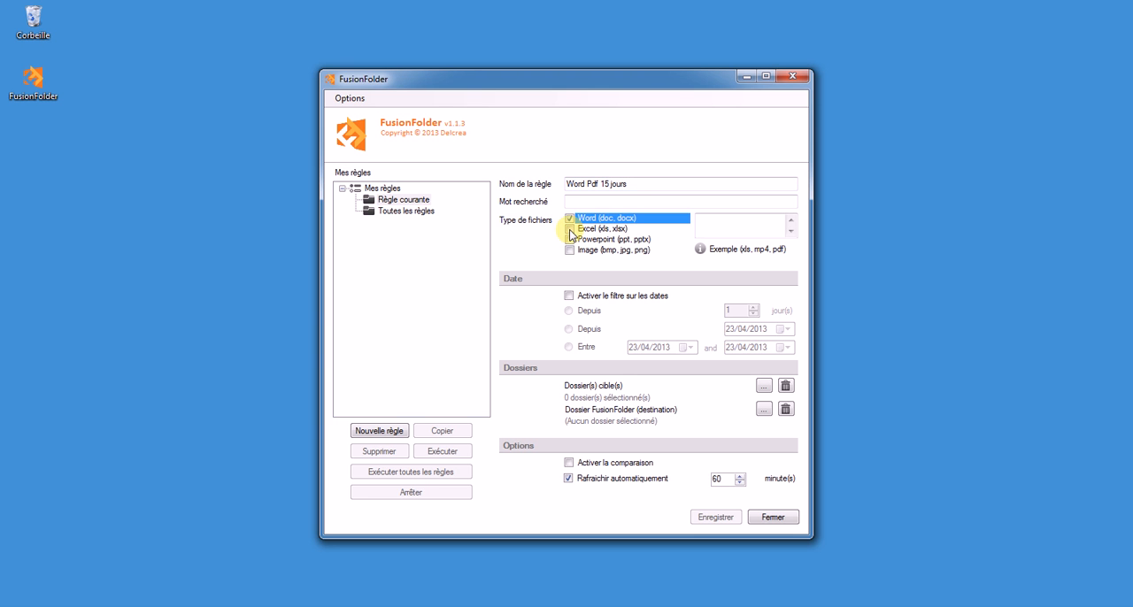
left_click(714, 224)
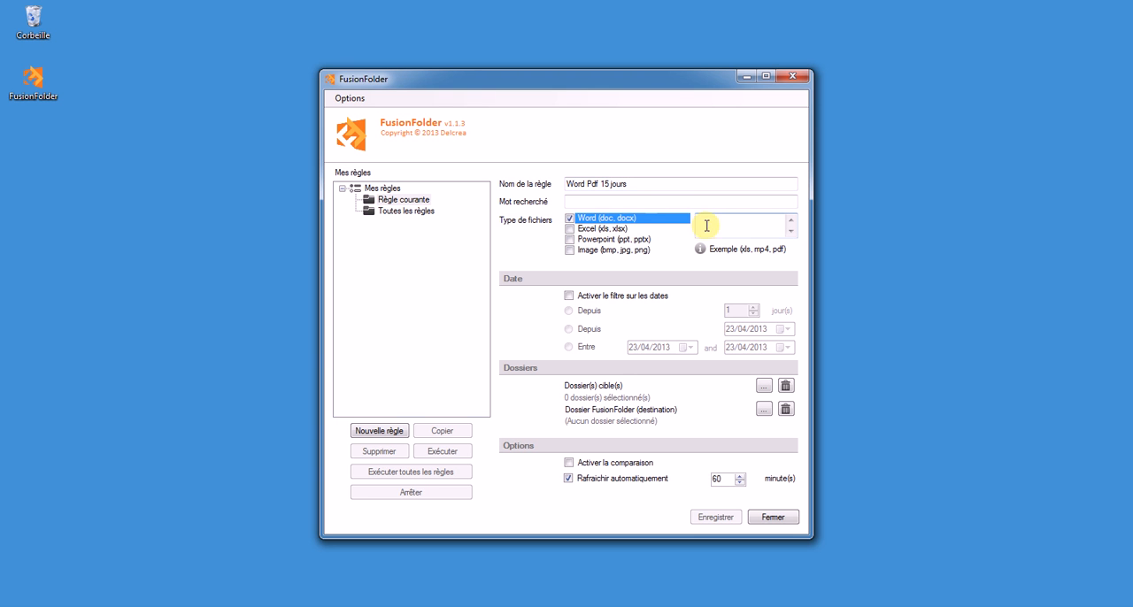
type("pdf")
Enable the rule's date filter and restrict it to files from the last 15 days.
left_click(569, 295)
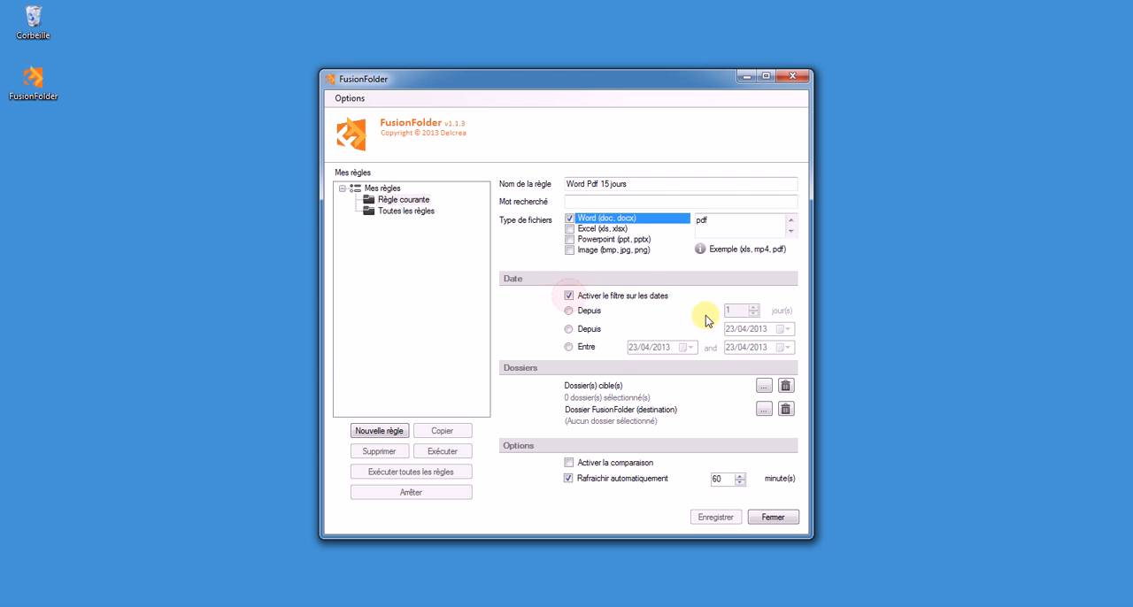
left_click(598, 311)
left_click(742, 311)
type("5")
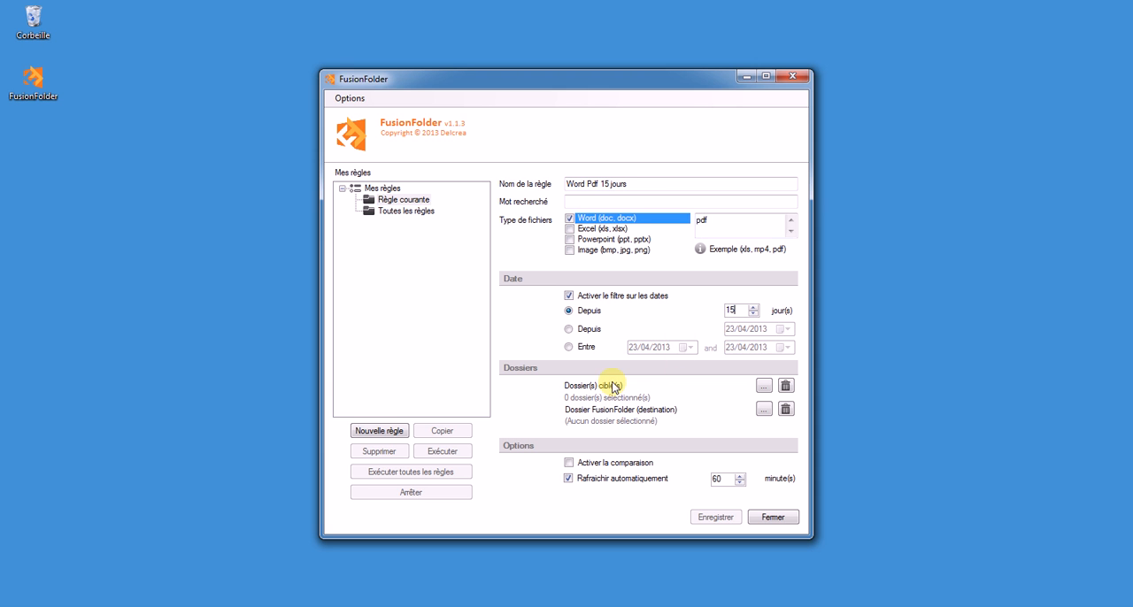
Choose the Dropbox folder on Disque local (C:) as the rule's target folder.
left_click(762, 391)
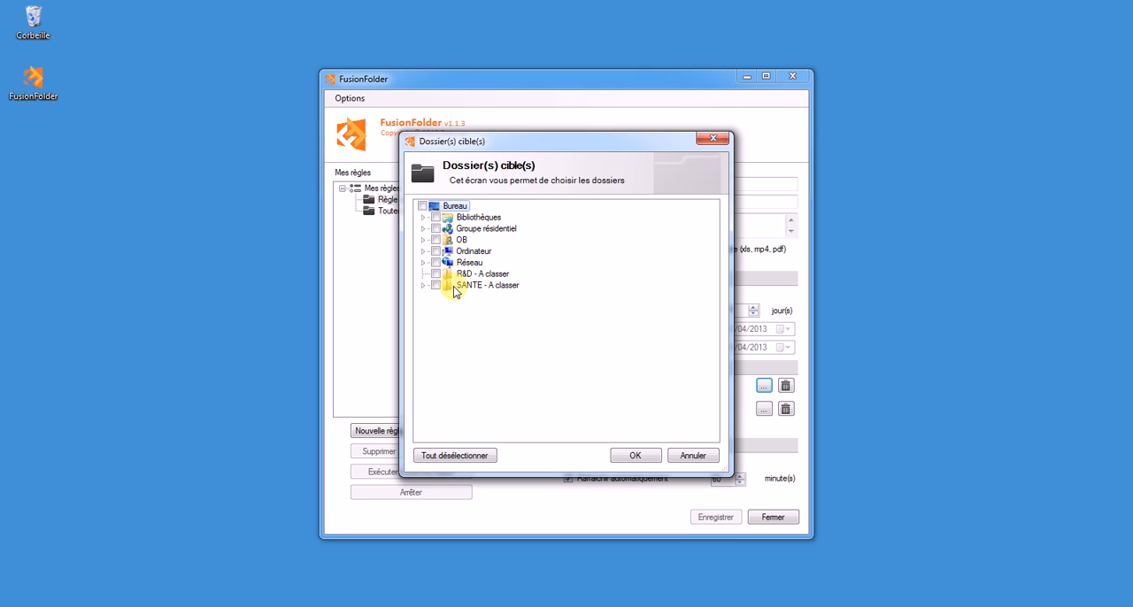
left_click(423, 252)
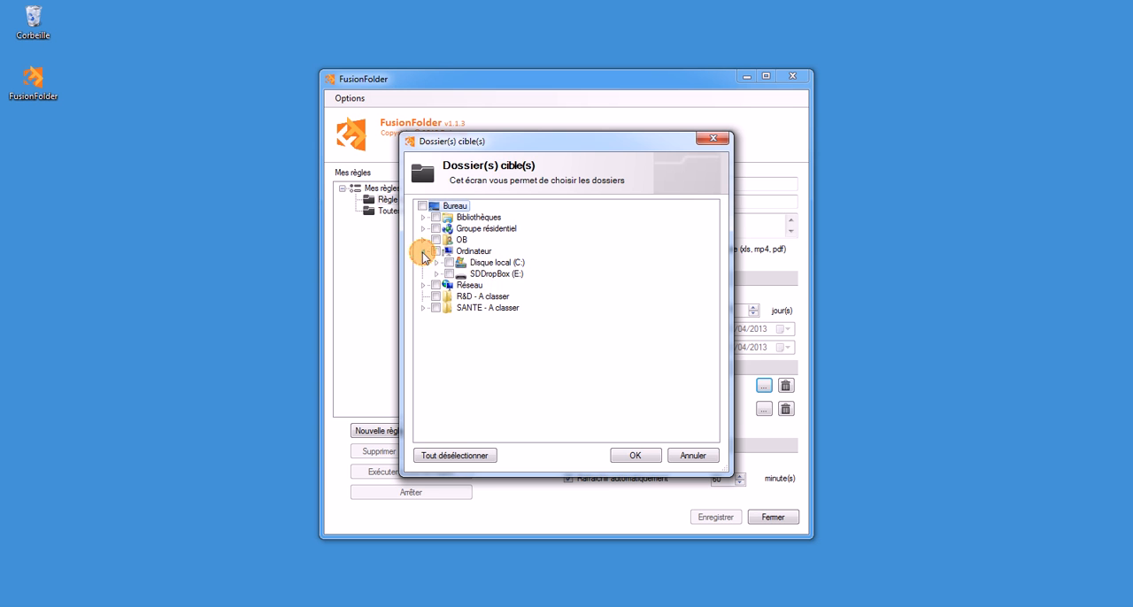
left_click(437, 263)
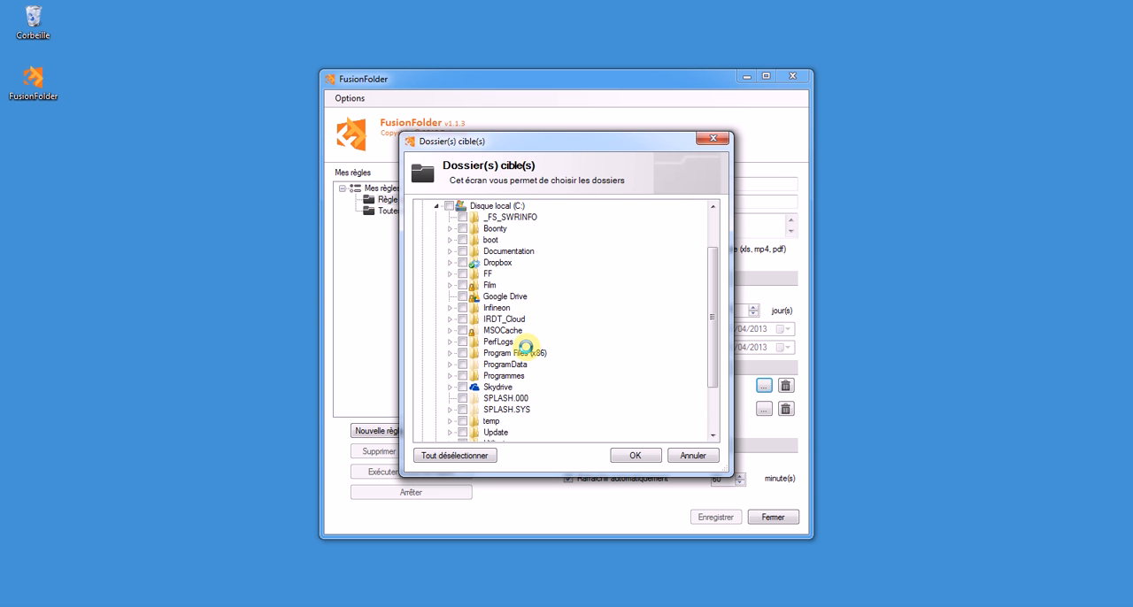
left_click(633, 455)
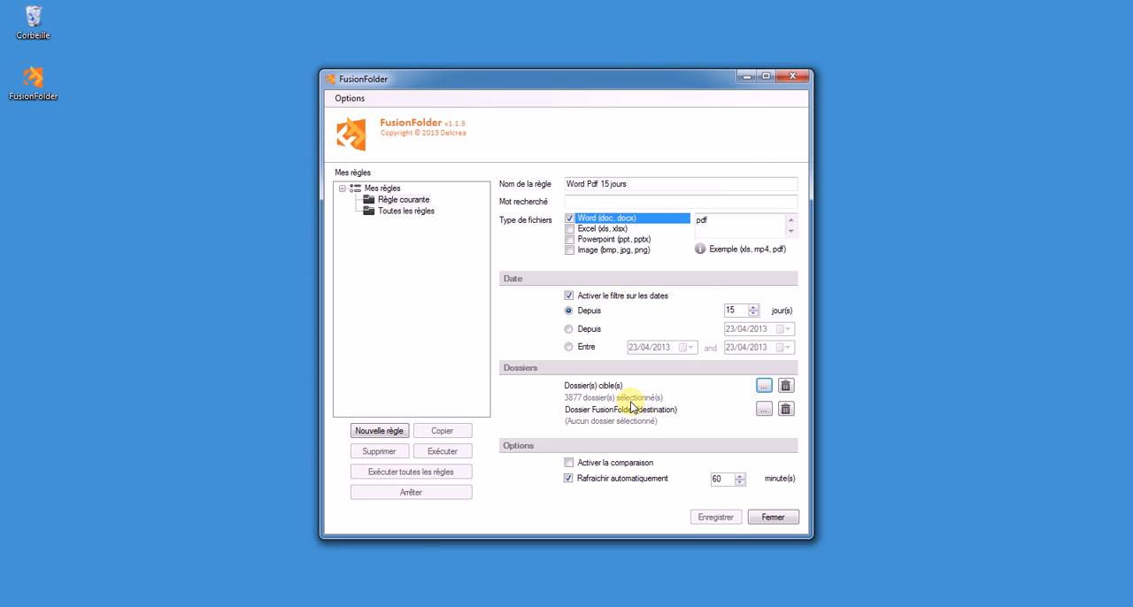
Create a desktop folder named "Word Pdf 15 jours" as the rule's destination and place its icon below the FusionFolder shortcut.
left_click(763, 409)
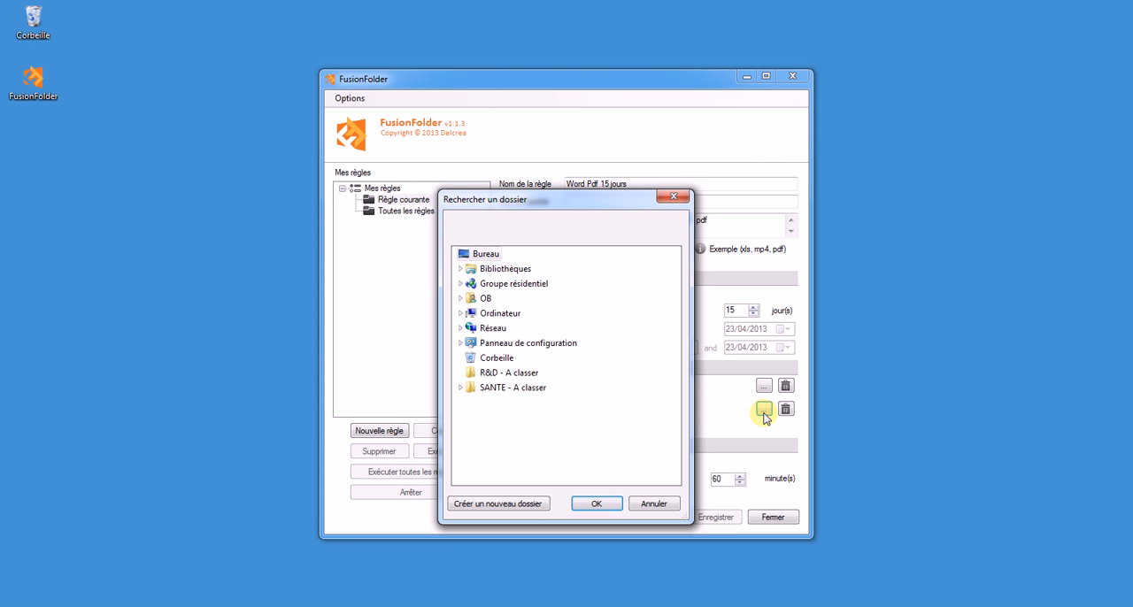
left_click(535, 505)
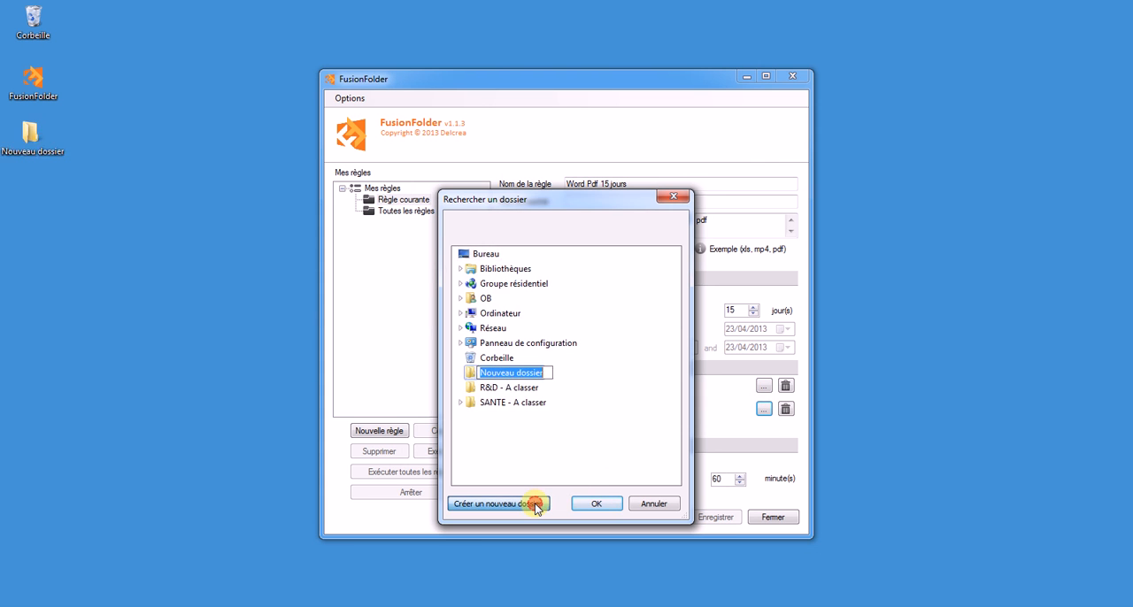
type("W")
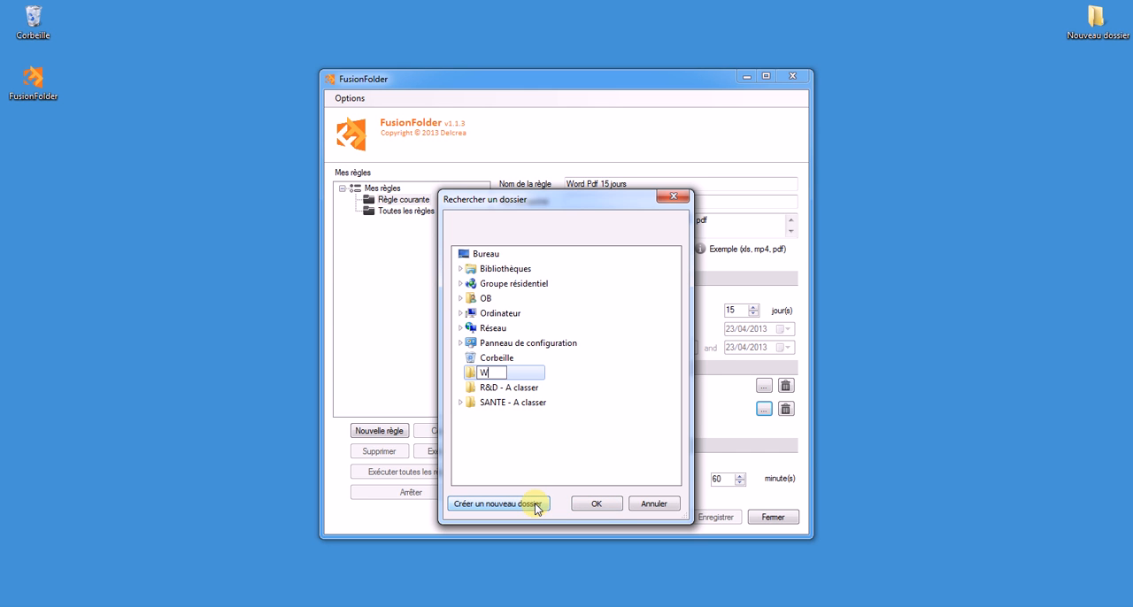
type("ord Pdf 15 jours")
key("Return")
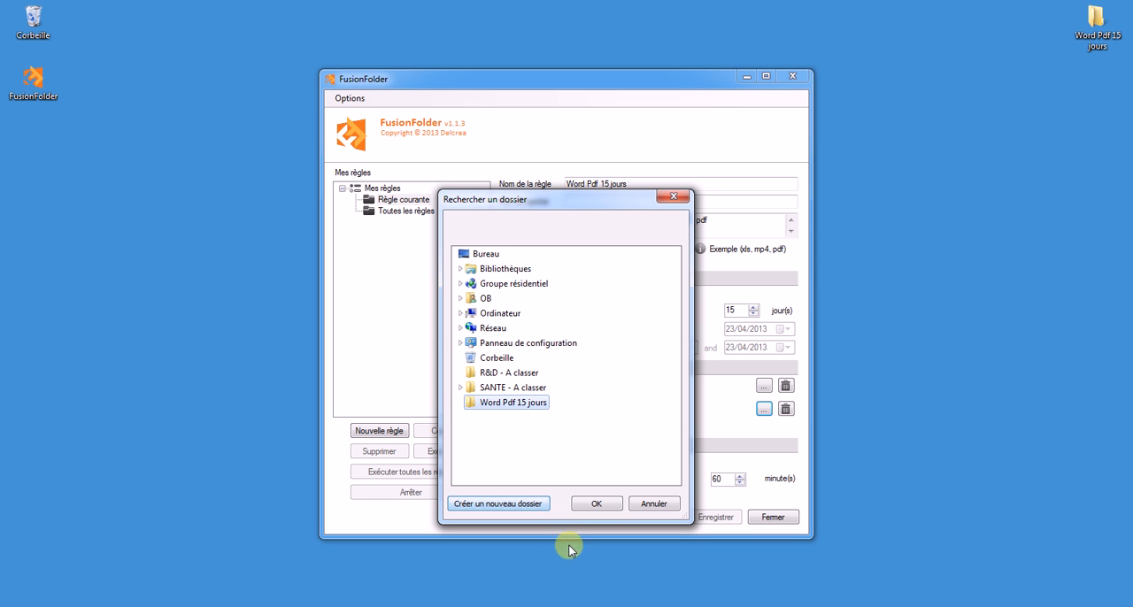
left_click(605, 502)
left_click_drag(1095, 28, 45, 152)
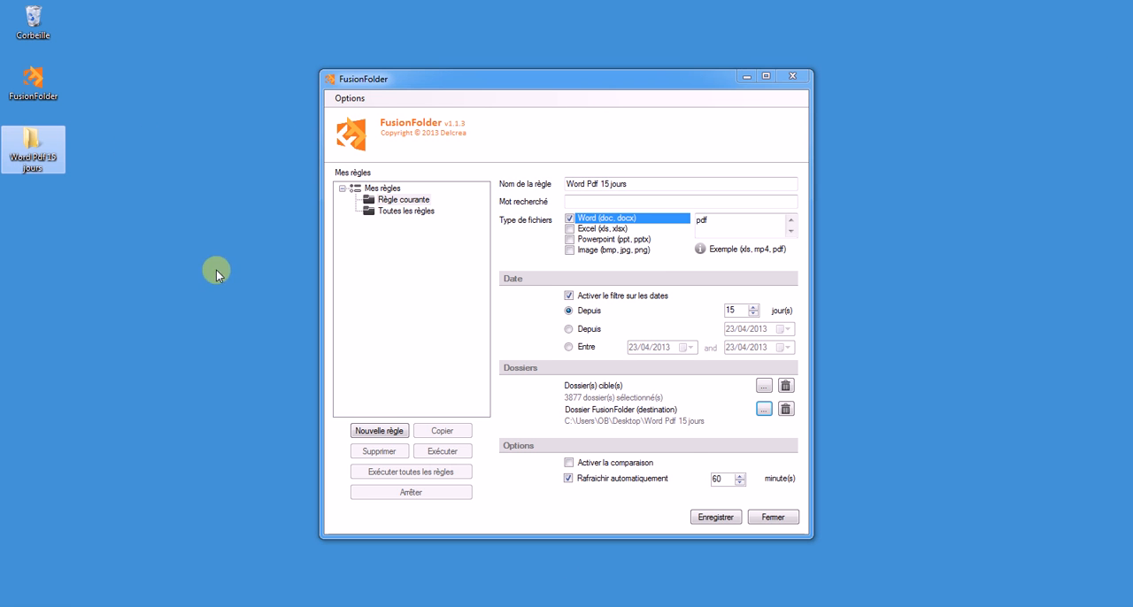
Enable comparison for the rule and save it.
left_click(614, 462)
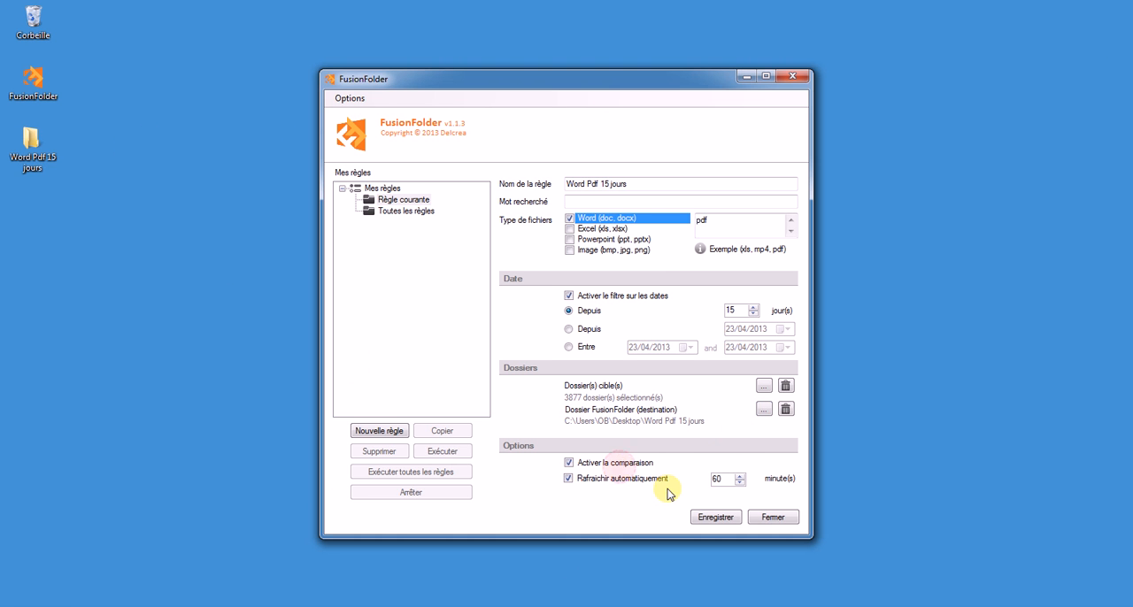
left_click(709, 519)
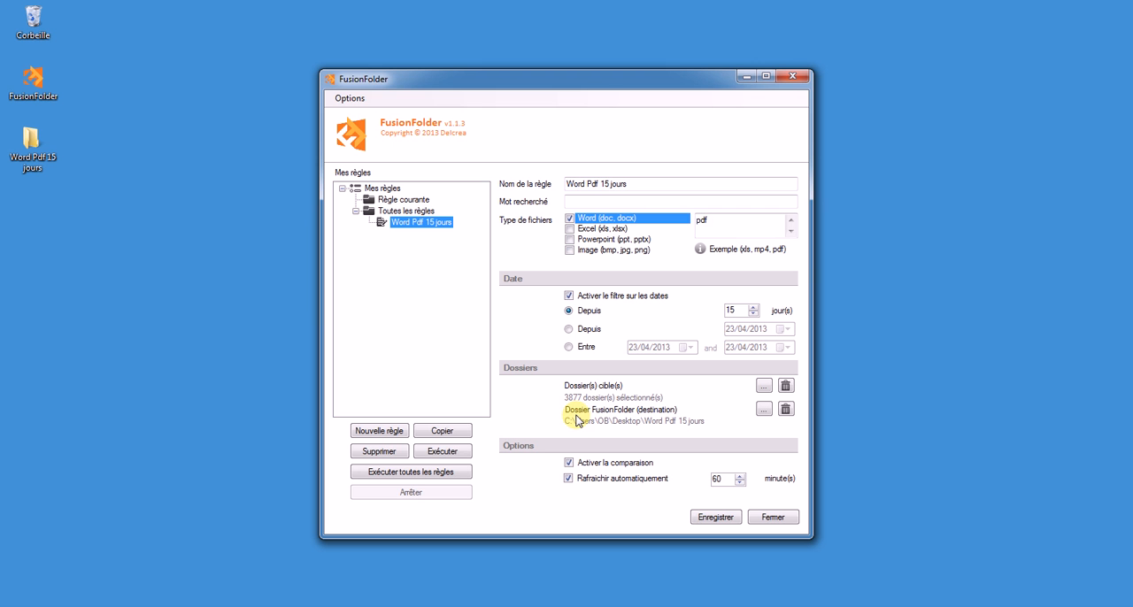
Execute the Word Pdf 15 jours rule and open its destination folder from the desktop in an enlarged window.
left_click(453, 450)
double_click(32, 142)
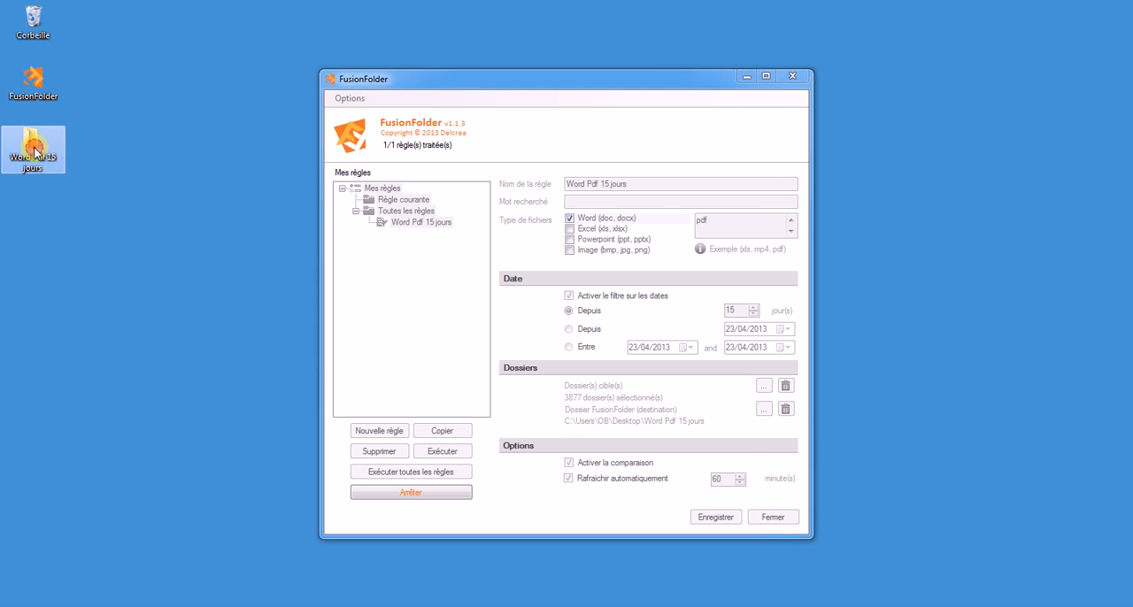
left_click_drag(372, 38, 1029, 85)
left_click_drag(922, 73, 615, 27)
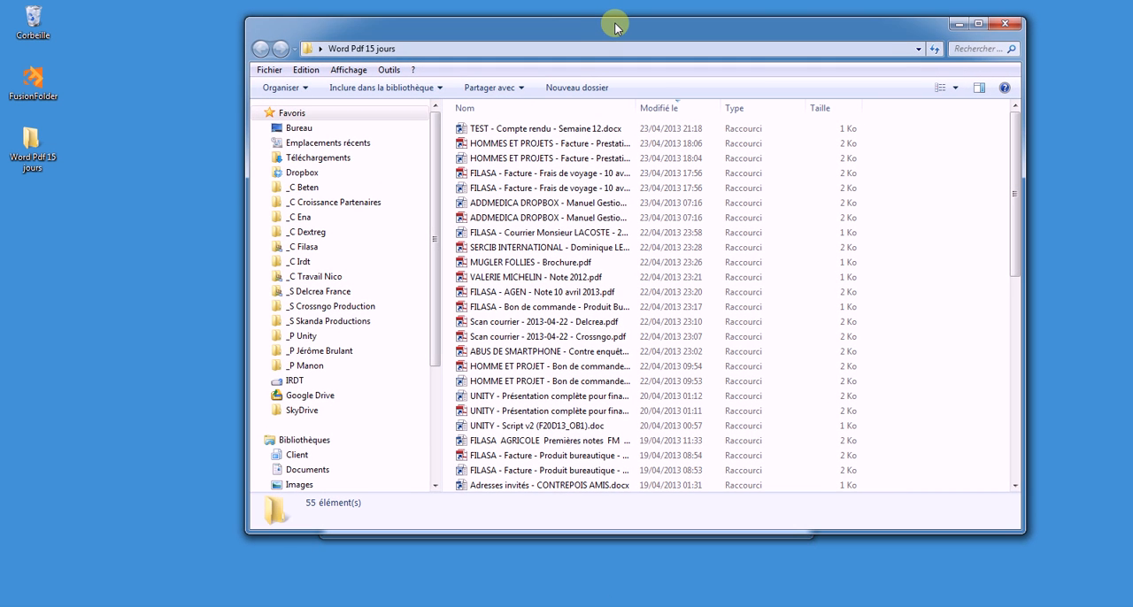
Open "TEST - Compte rendu - Semaine 12.docx" from the results folder in Word, save the document and close it.
double_click(538, 131)
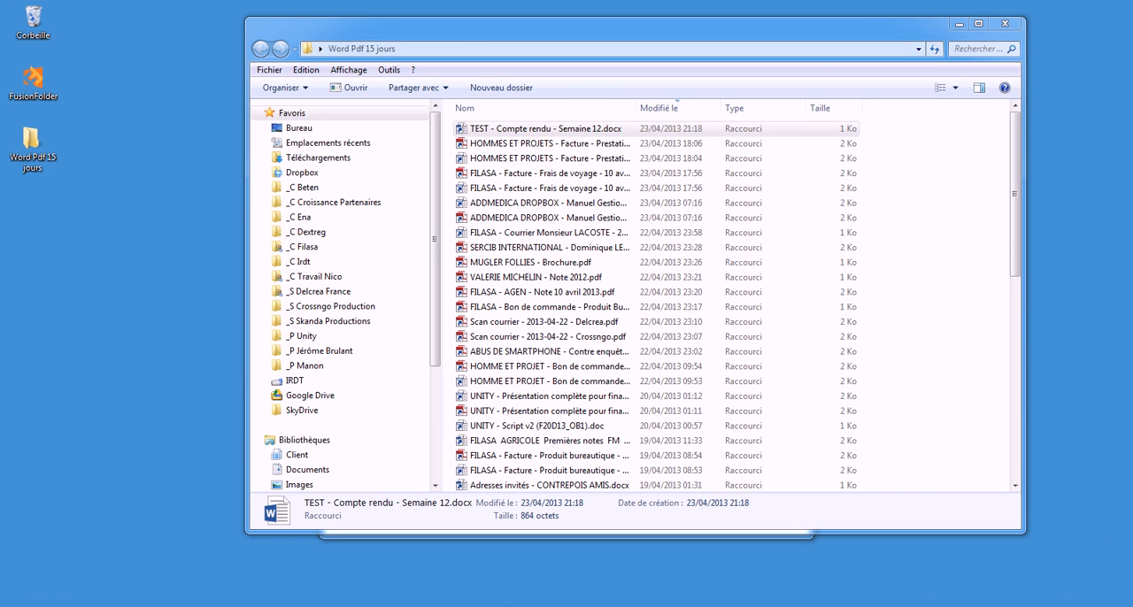
left_click(956, 25)
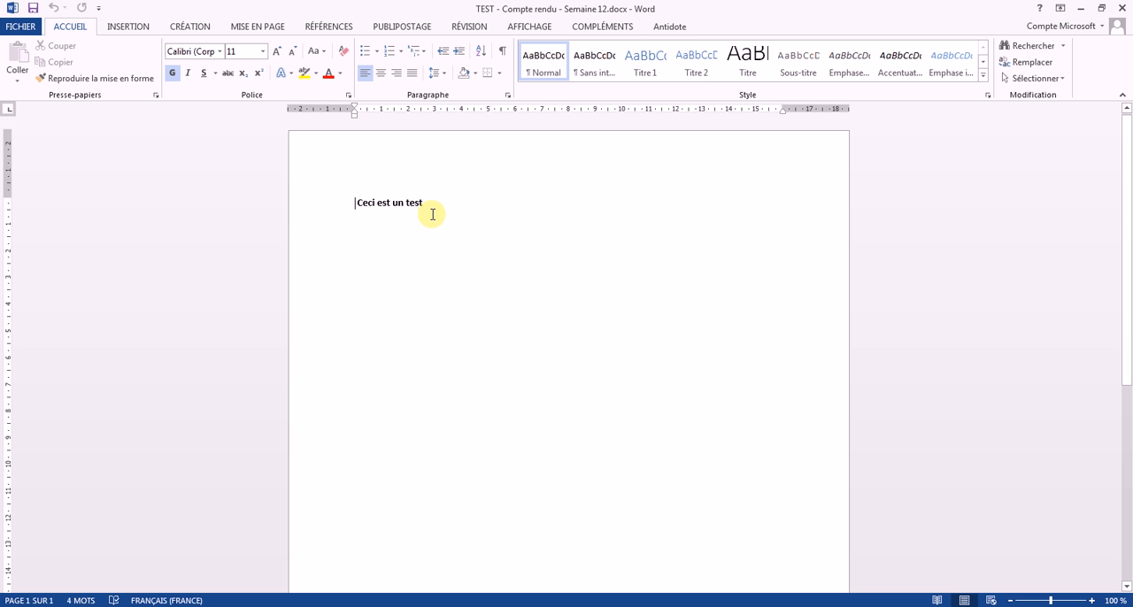
left_click(35, 12)
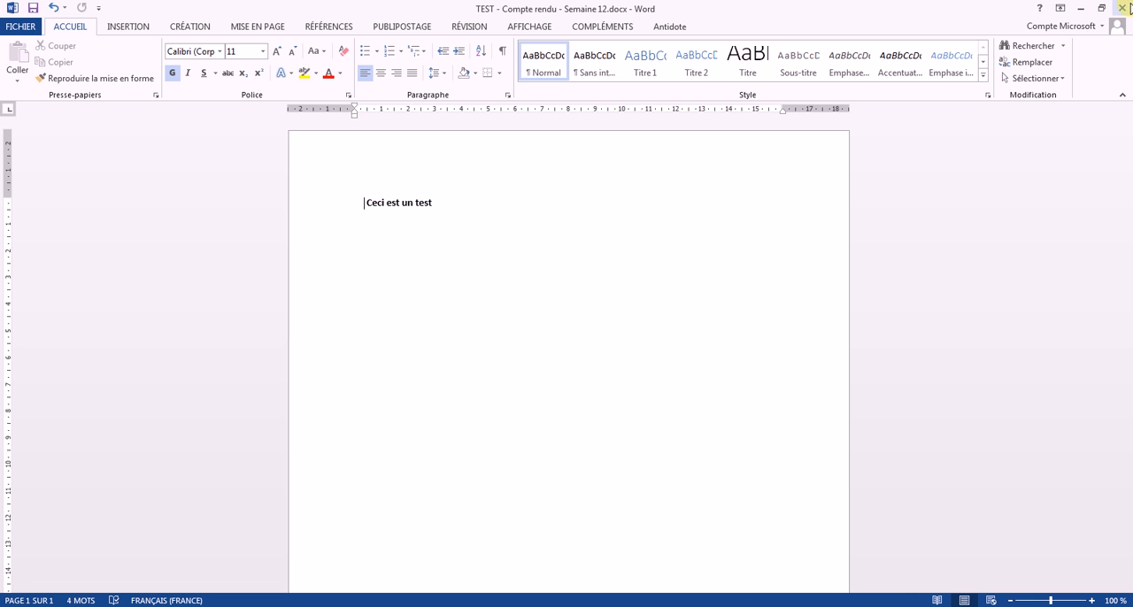
left_click(1125, 7)
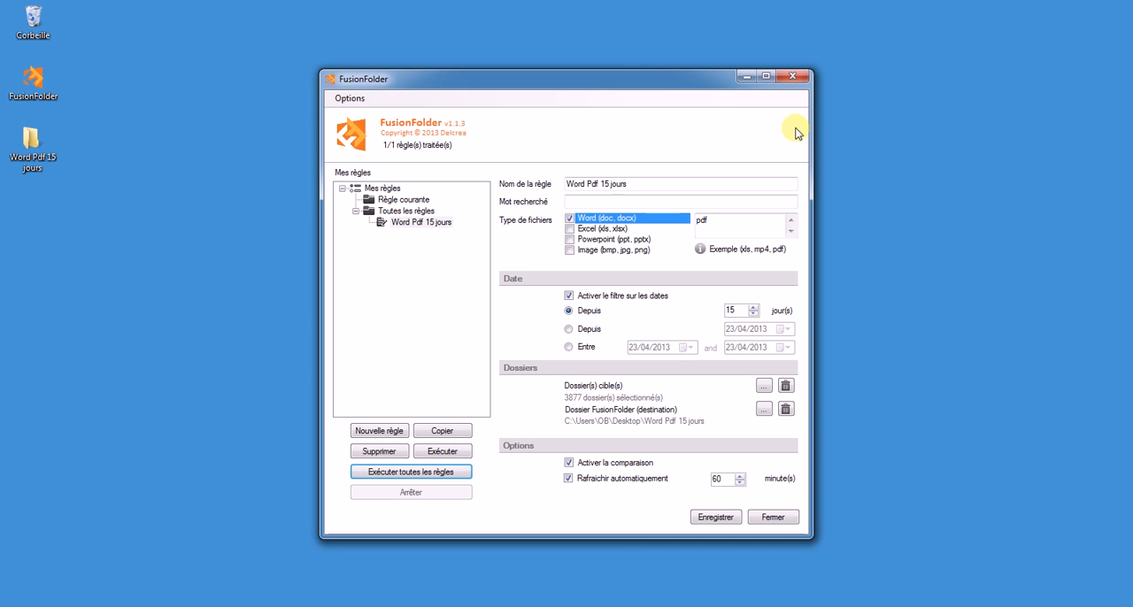
Arrange the results folder and FusionFolder side by side, execute the Word Pdf 15 jours rule again, and close the folder window.
left_click(432, 605)
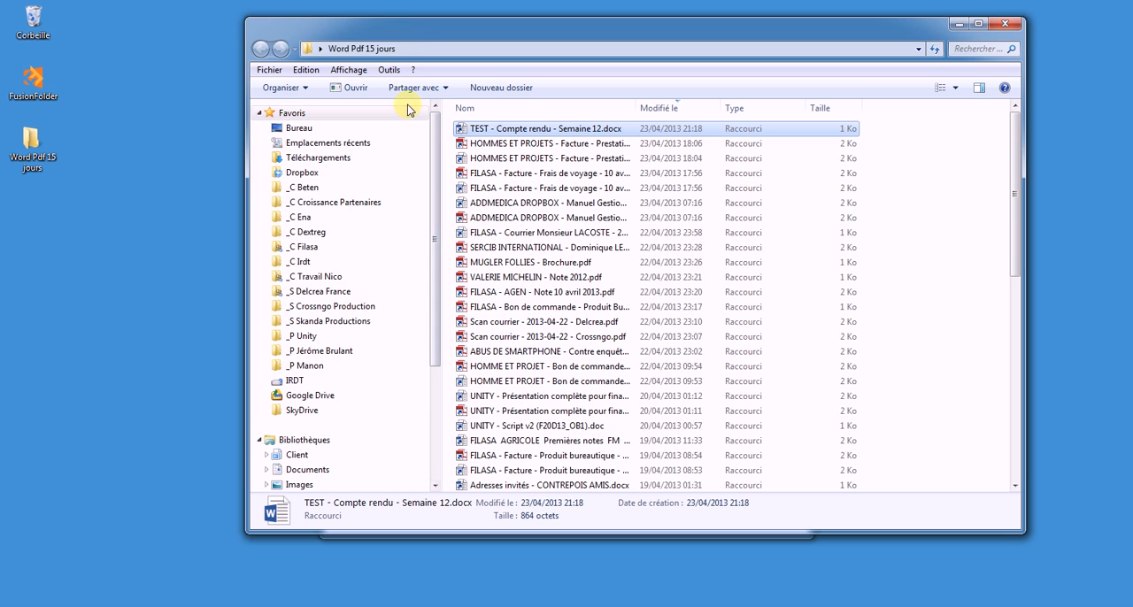
left_click_drag(404, 35, 0, 29)
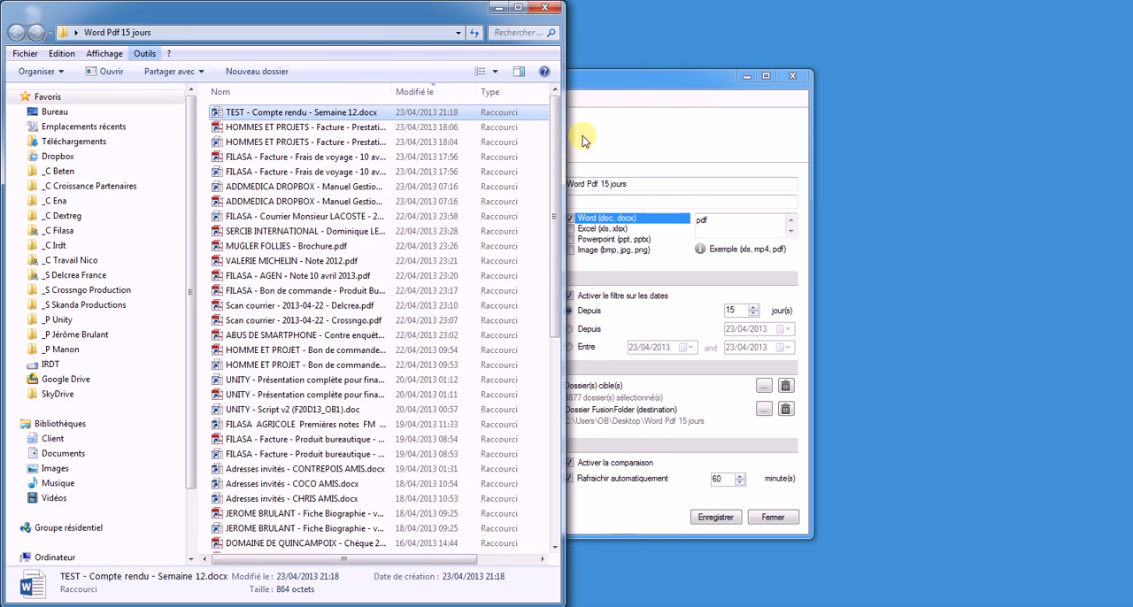
left_click_drag(635, 85, 853, 85)
left_click(668, 453)
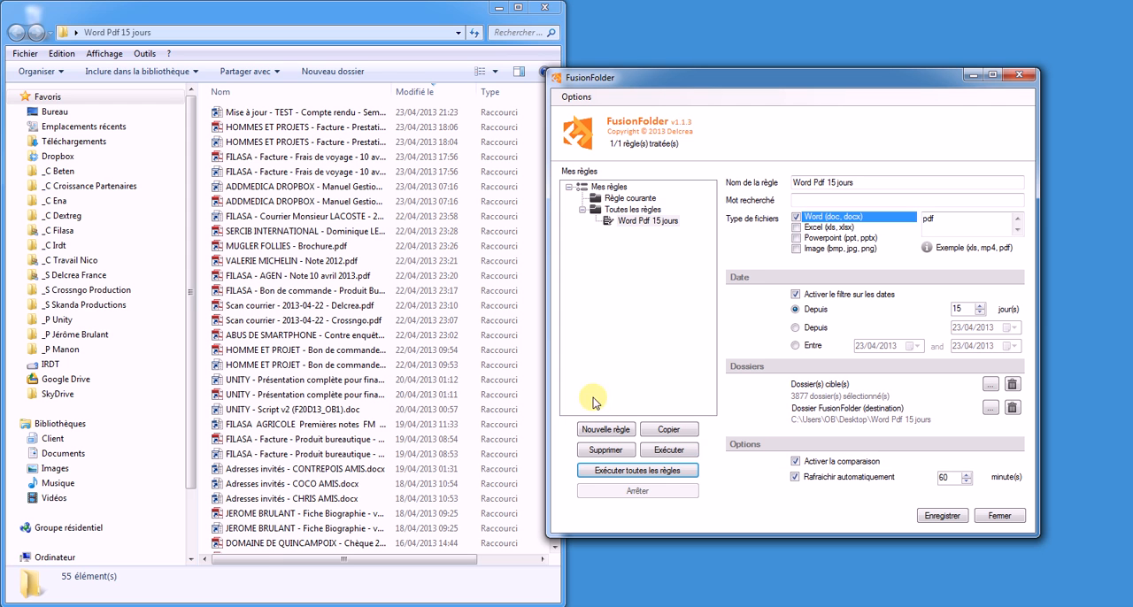
left_click(540, 7)
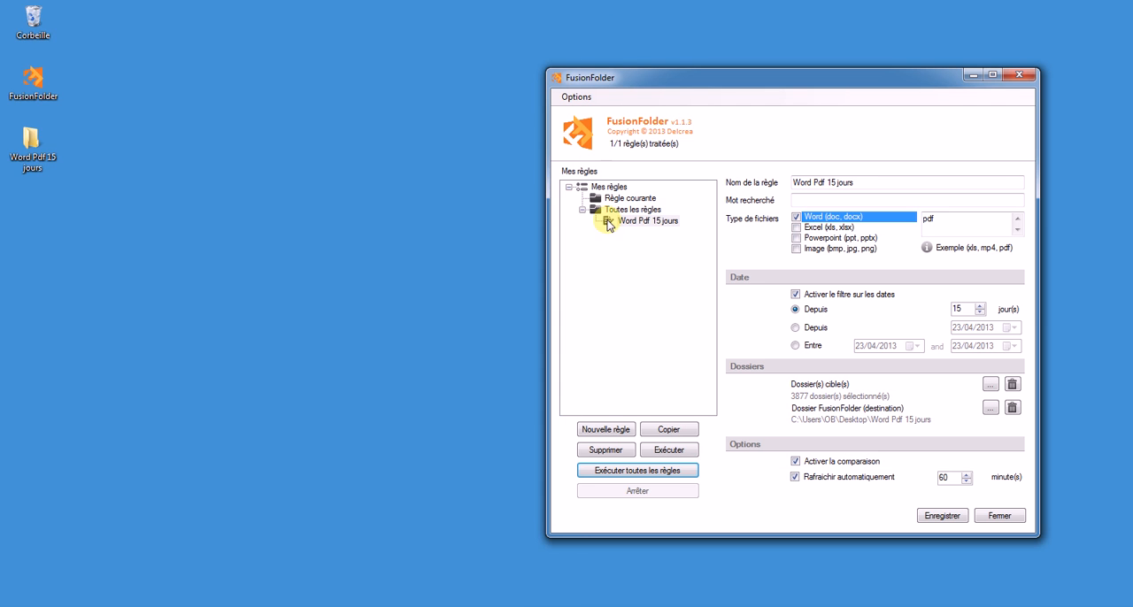
Create a new rule named "Tableau organisation" with the search word "matrice".
left_click(601, 430)
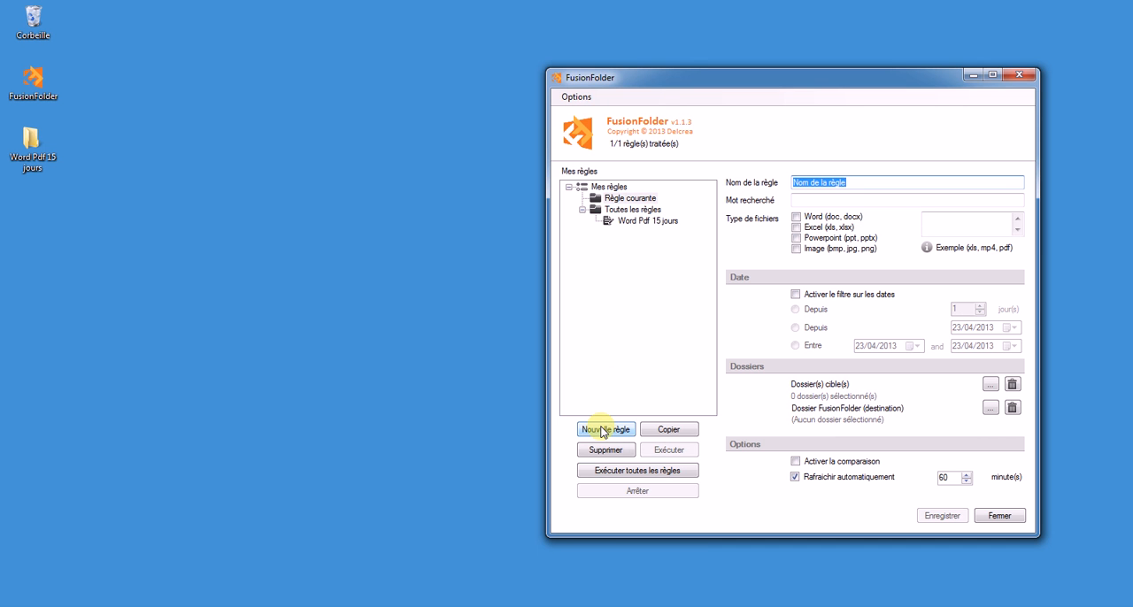
type("Tableau organisation")
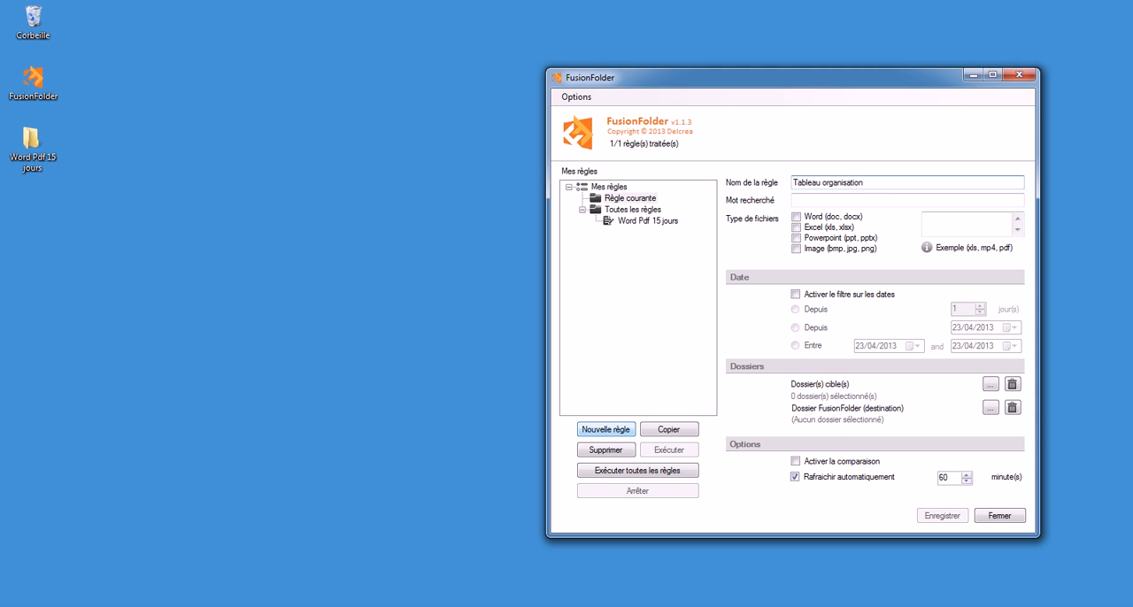
key("Tab")
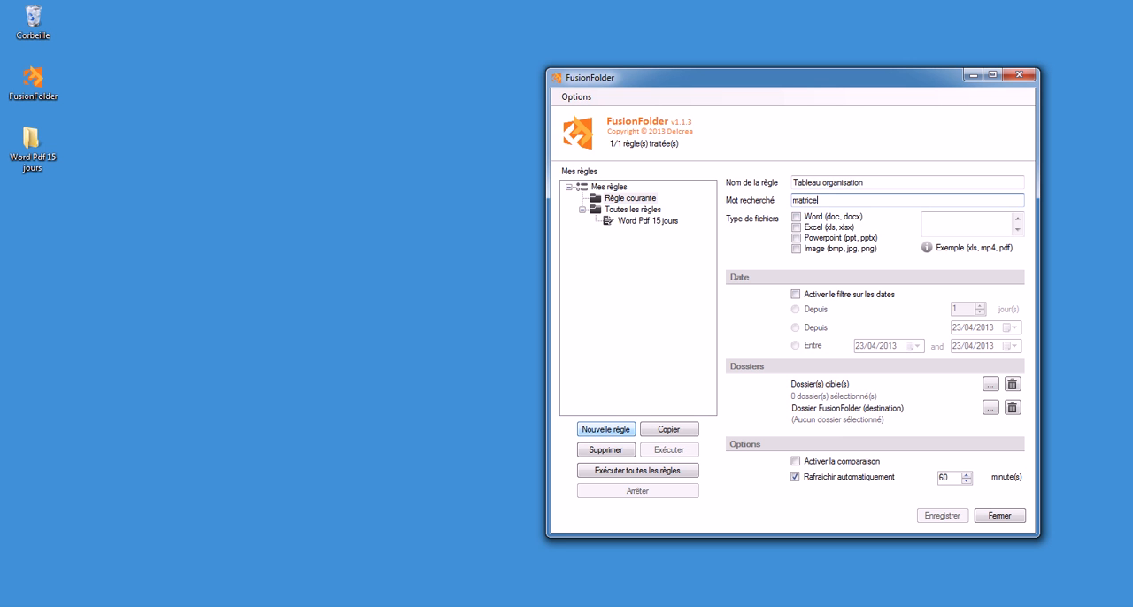
Restrict the Tableau organisation rule to Excel files and enable a date filter covering the last 180 days.
left_click(795, 228)
left_click(797, 297)
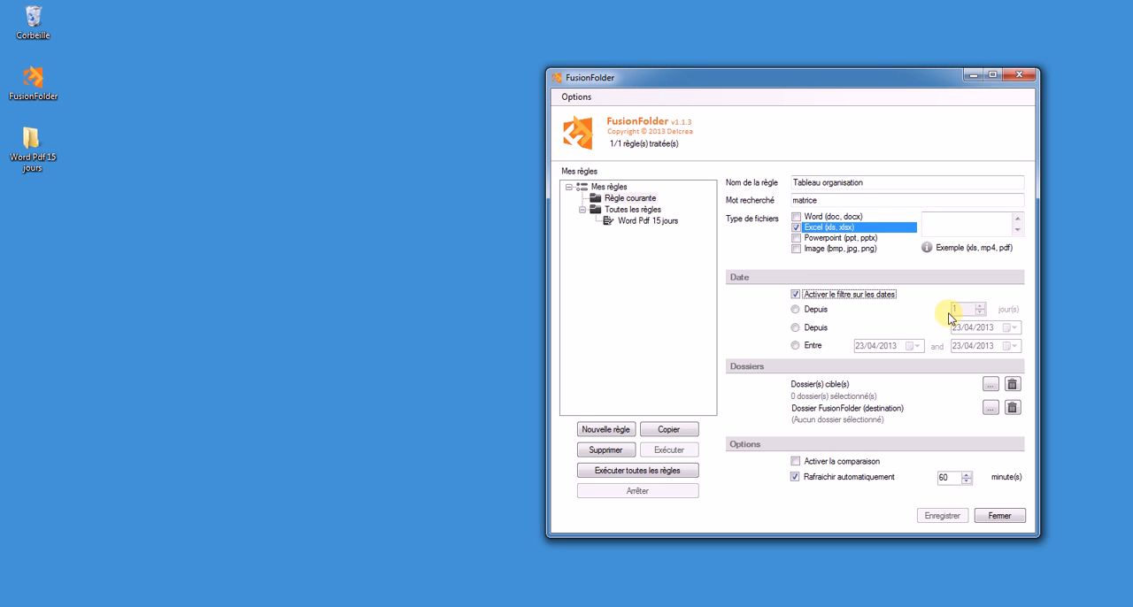
left_click(810, 311)
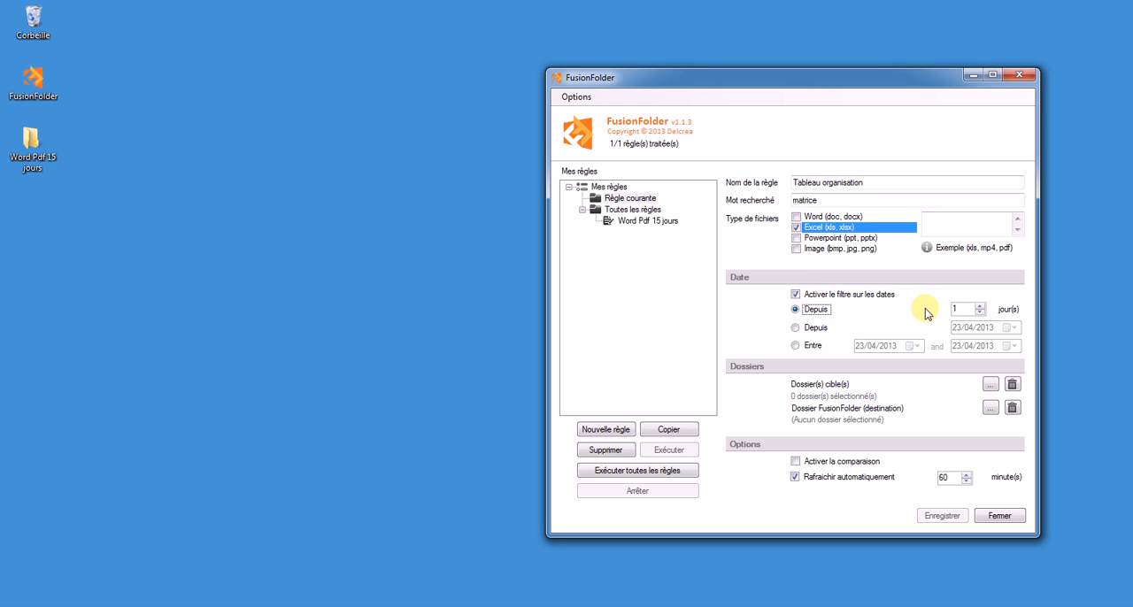
left_click(958, 309)
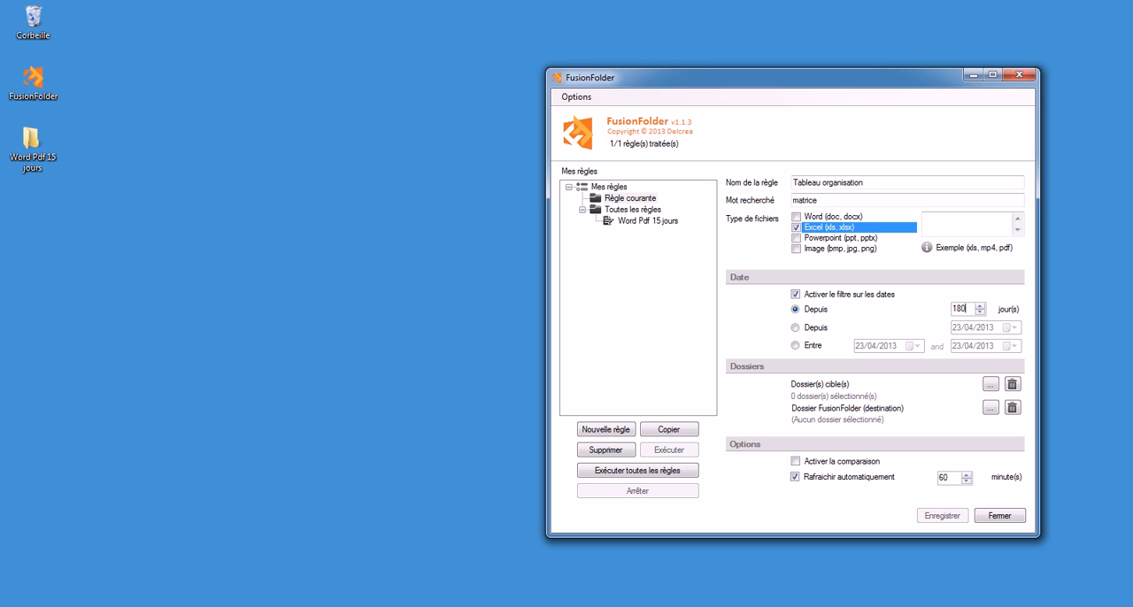
Set the Dropbox folder on drive C: as the rule's target folder and open the destination folder selection.
left_click(989, 384)
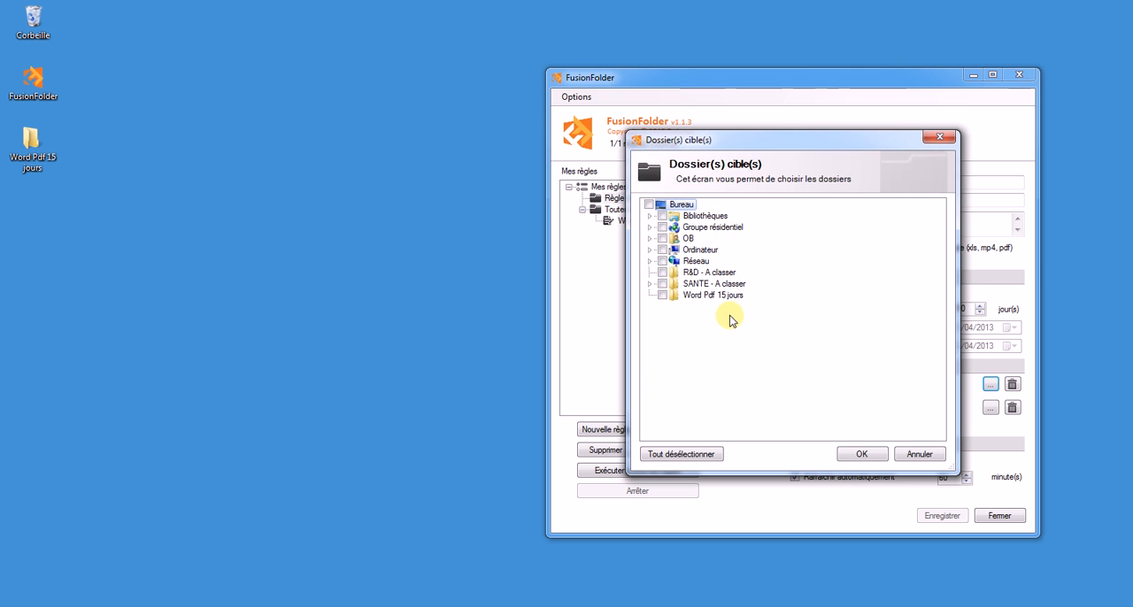
left_click(650, 250)
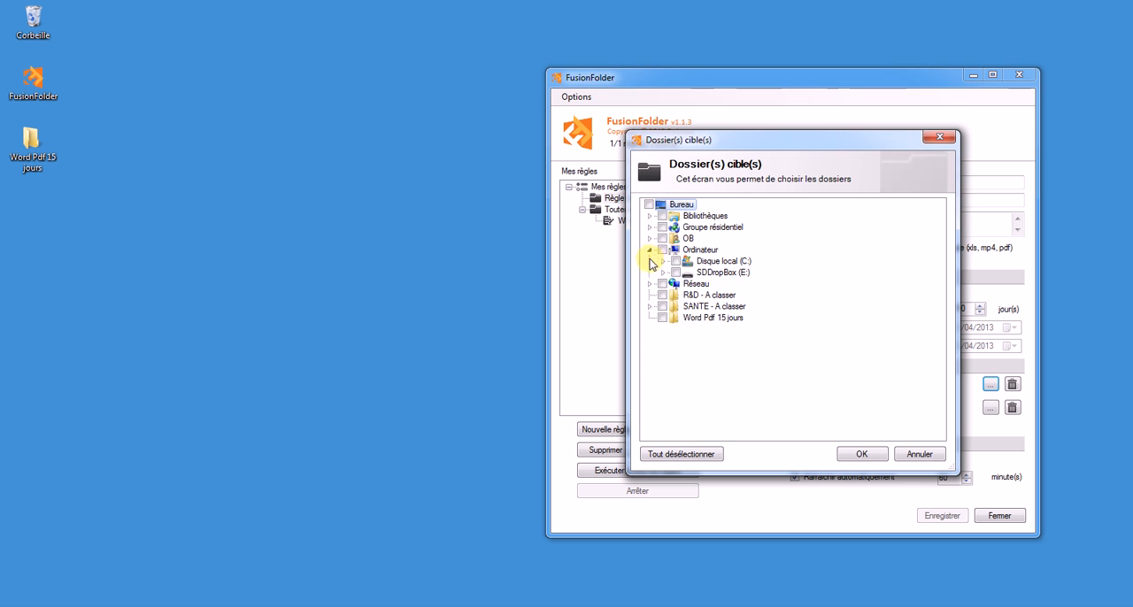
left_click(662, 261)
left_click(688, 261)
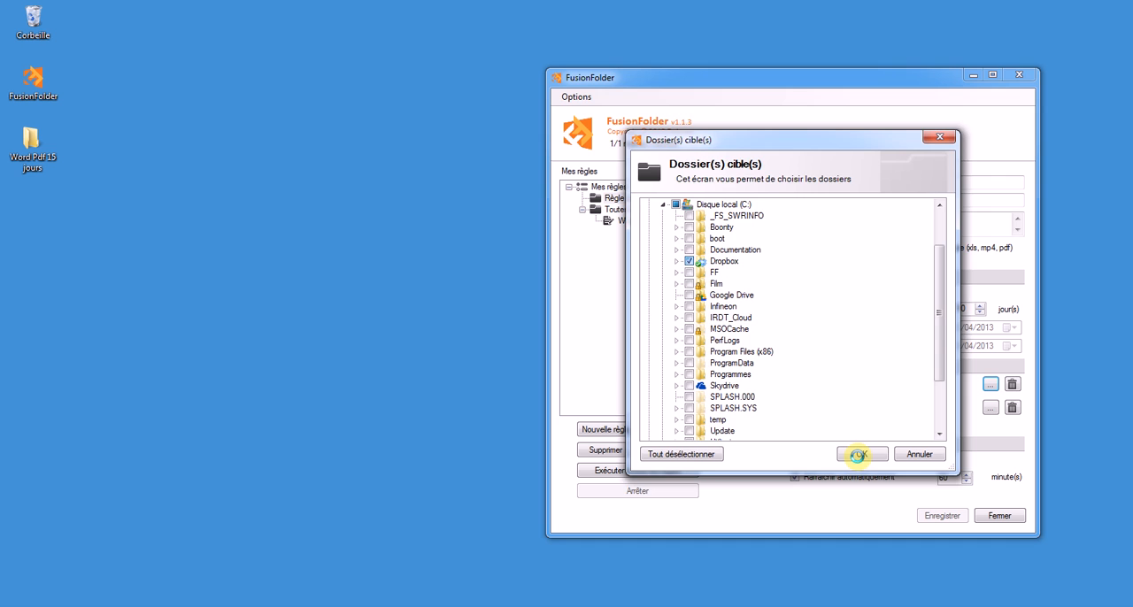
left_click(857, 454)
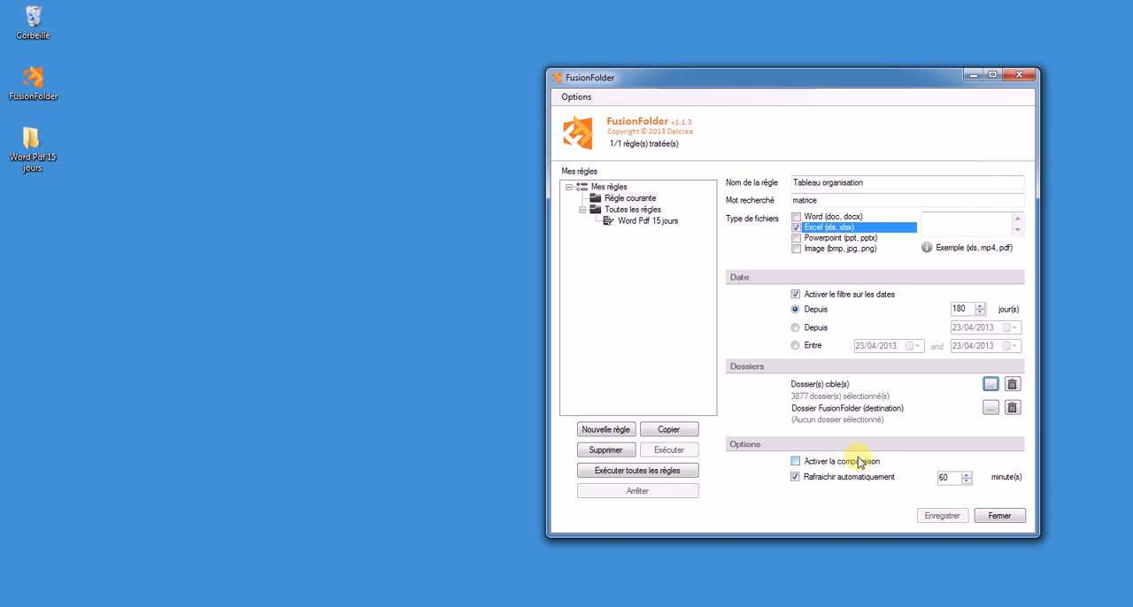
left_click(989, 407)
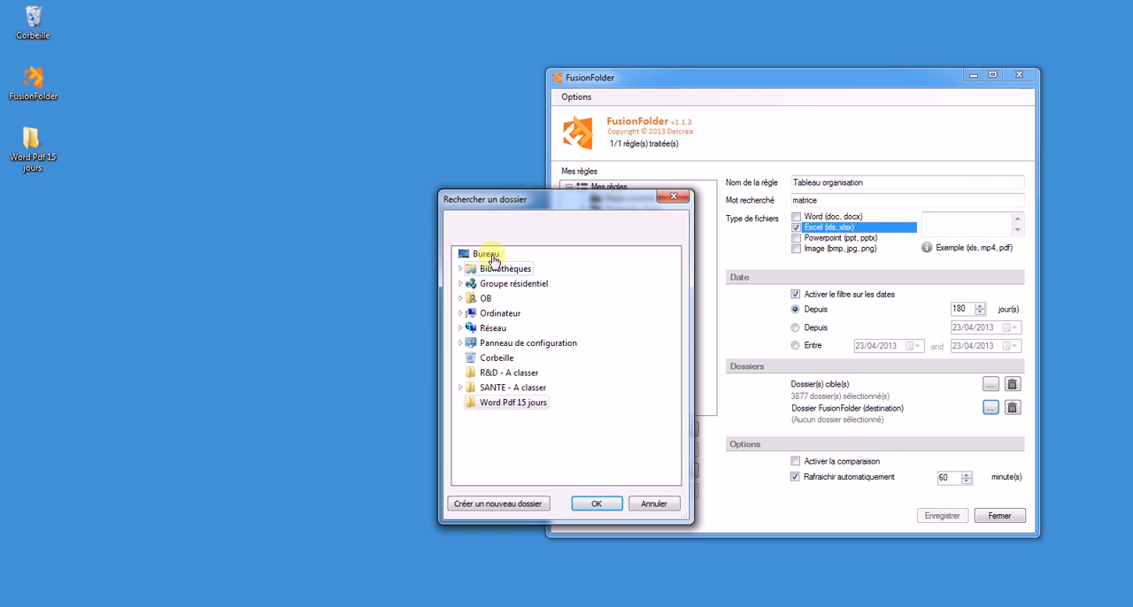
left_click(504, 506)
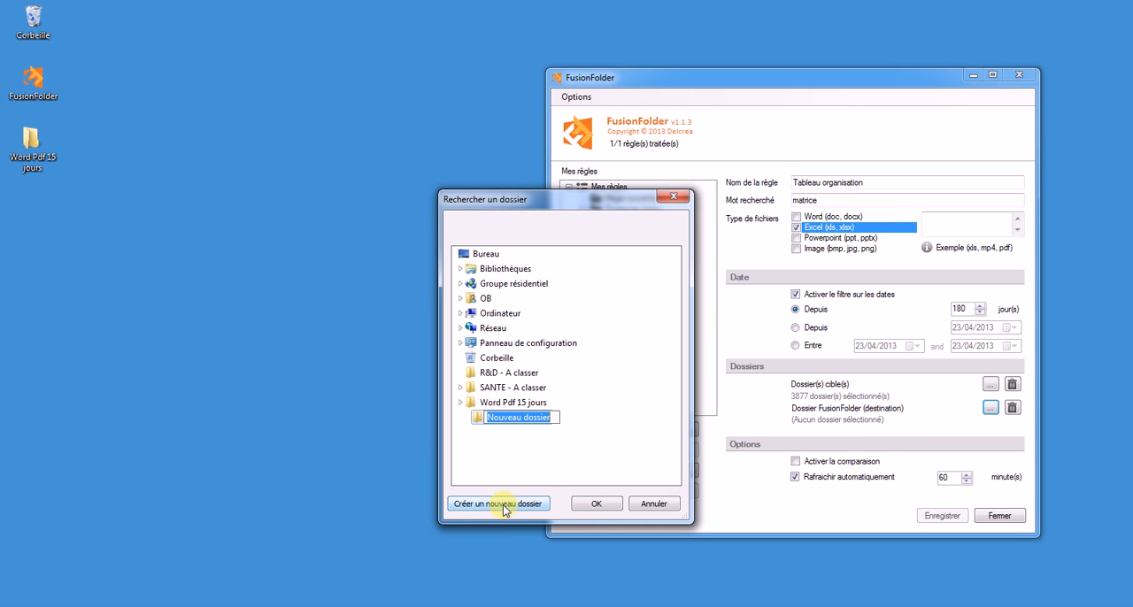
key("Return")
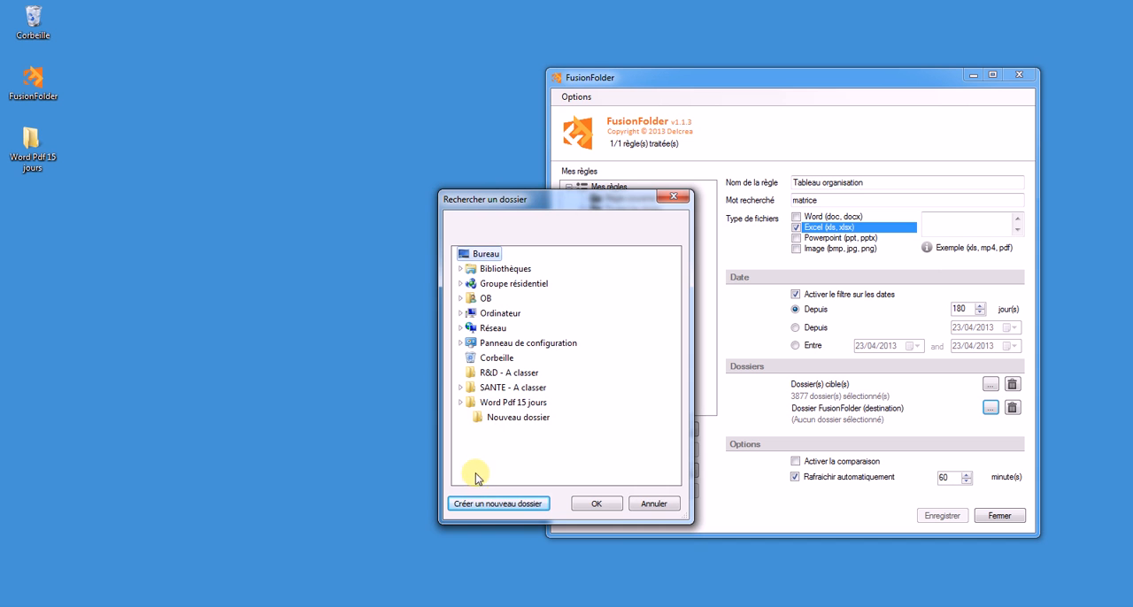
left_click(507, 420)
key("Delete")
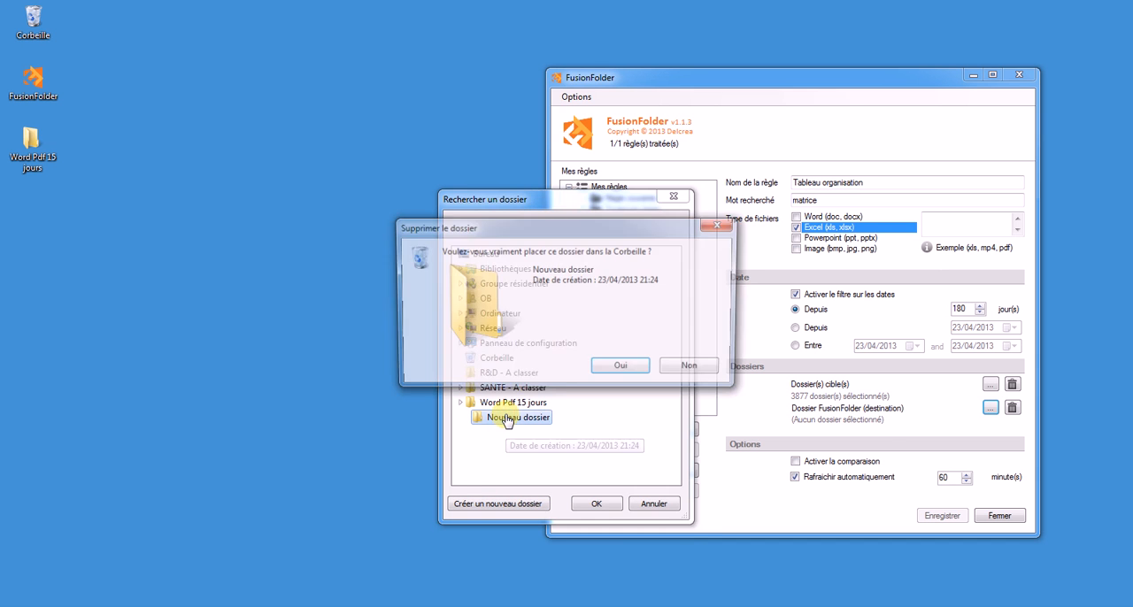
key("Return")
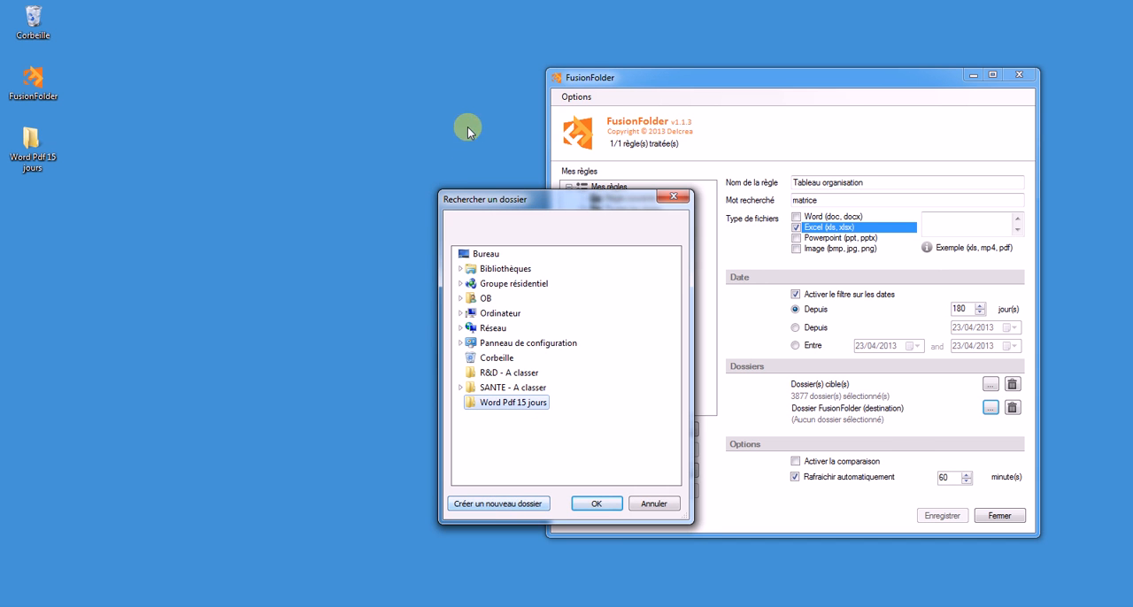
Create a desktop folder named "Tableau organisation", set it as the rule's destination and save the rule.
left_click(479, 252)
left_click(522, 503)
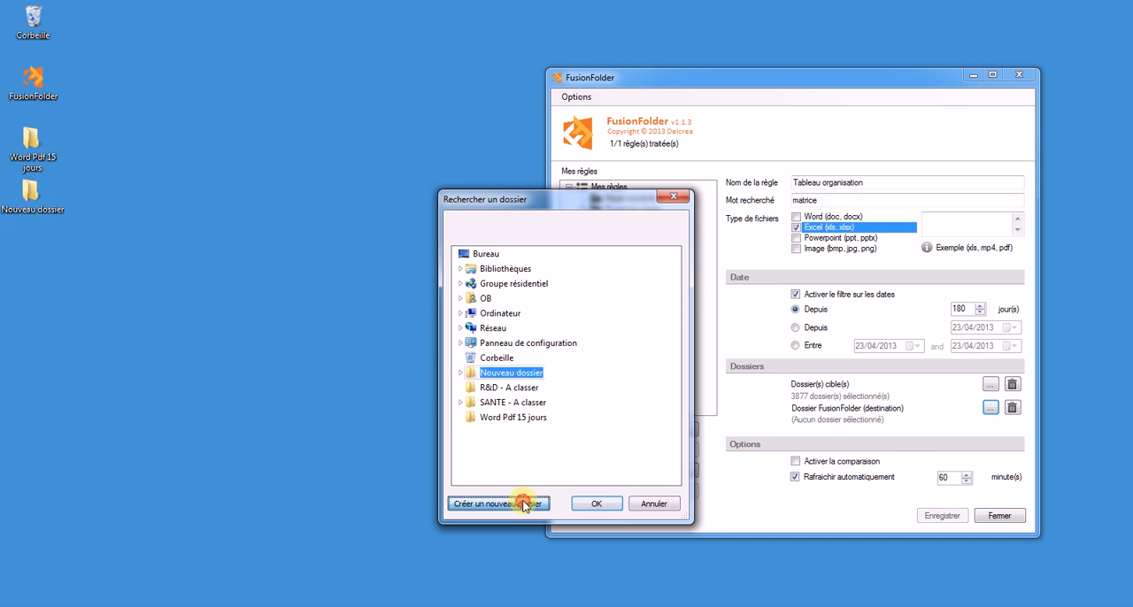
type("Tablea")
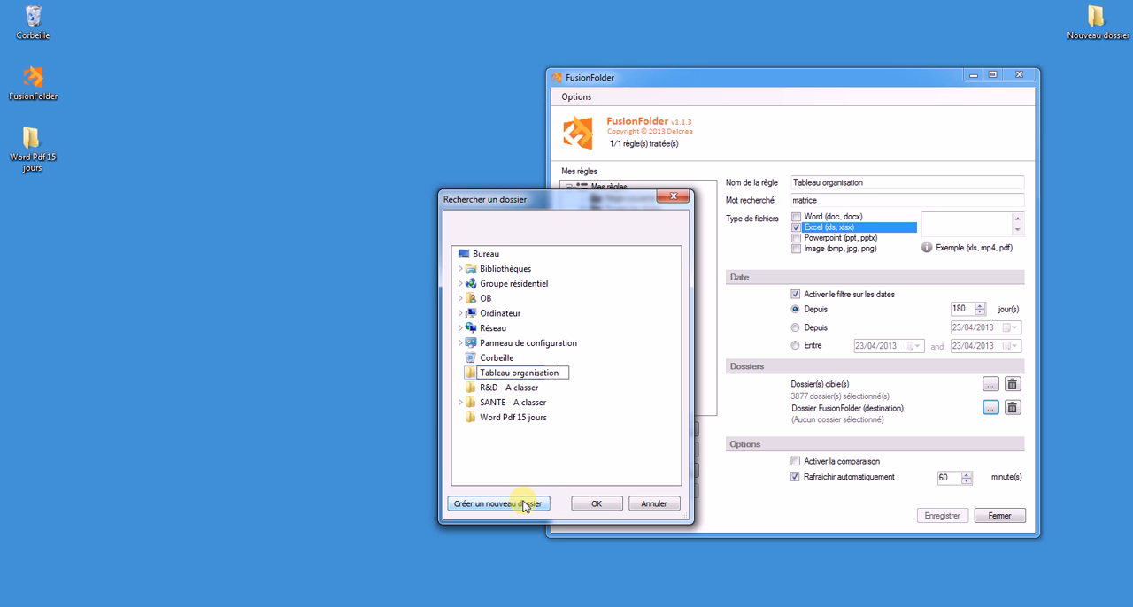
type("u organisation")
key("Return")
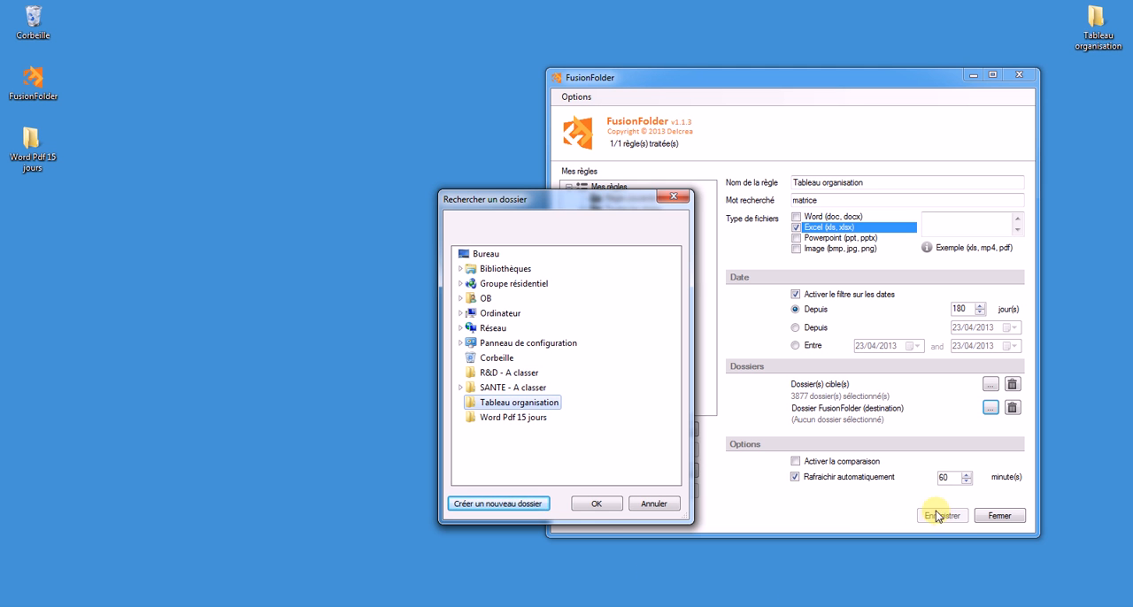
left_click(592, 504)
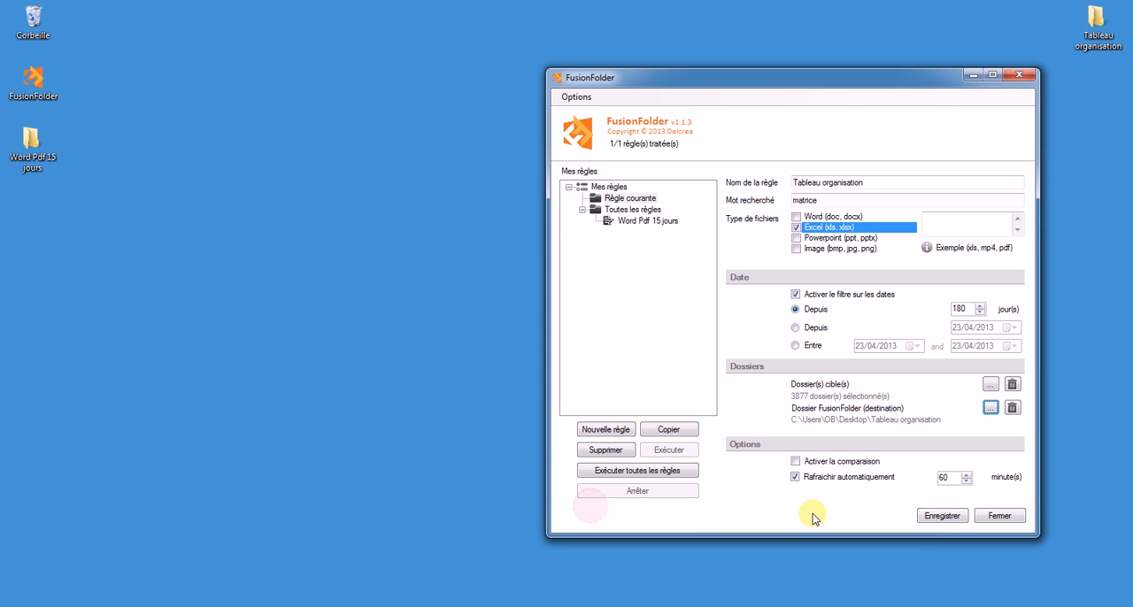
left_click(931, 519)
Place the Tableau organisation folder beside Word Pdf 15 jours on the desktop and execute the Tableau organisation rule.
left_click(682, 453)
left_click(1091, 46)
left_click_drag(1091, 46, 93, 167)
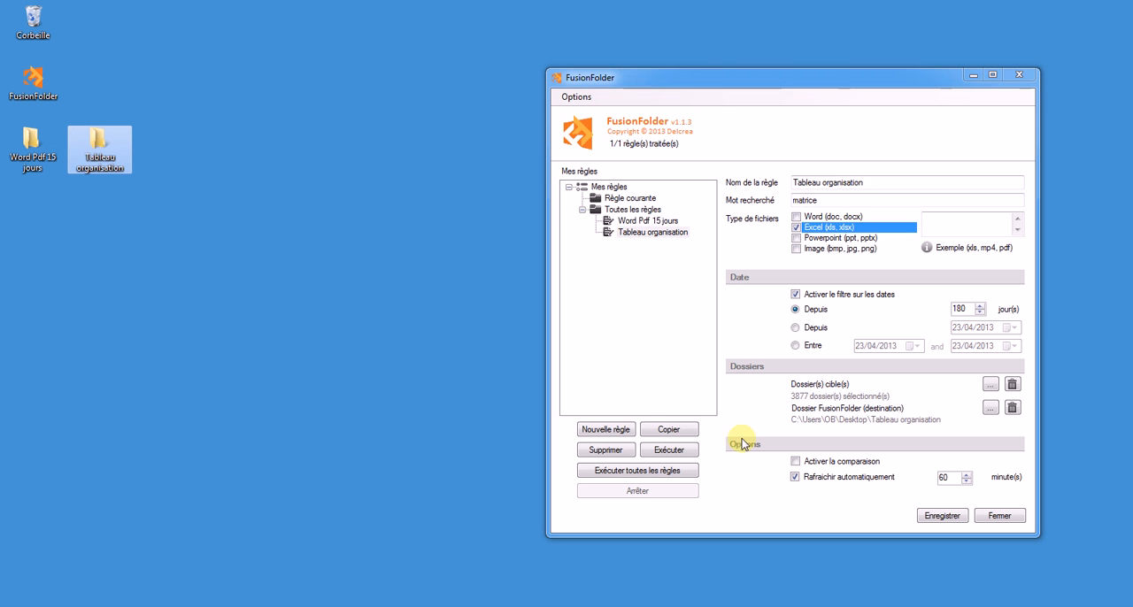
left_click(684, 451)
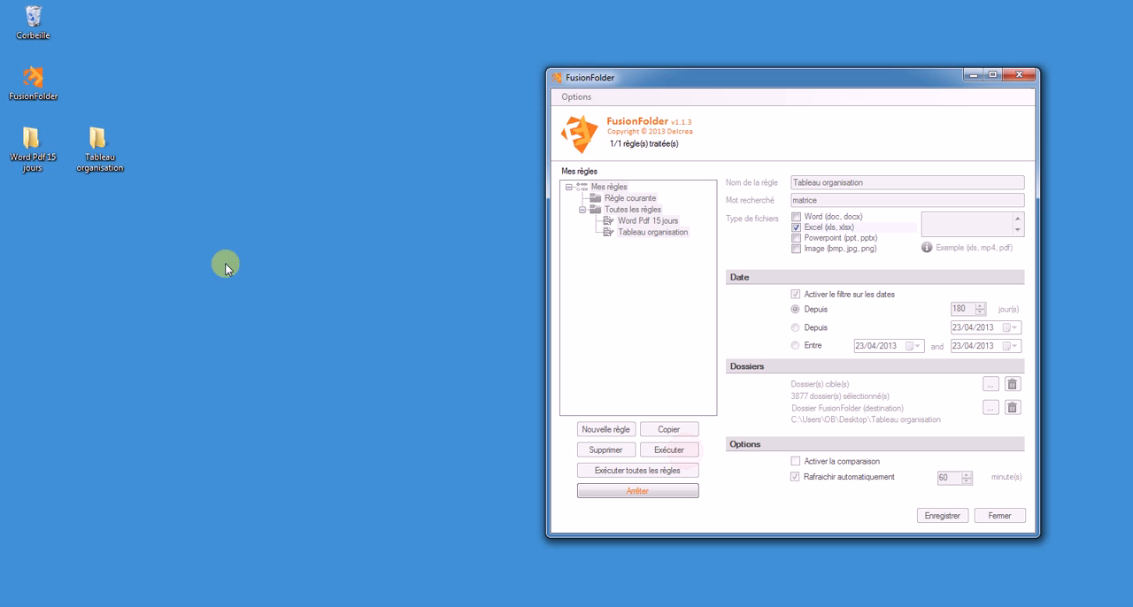
Open the Tableau organisation folder from the desktop to check the gathered Excel shortcuts, and close its window.
left_click(101, 140)
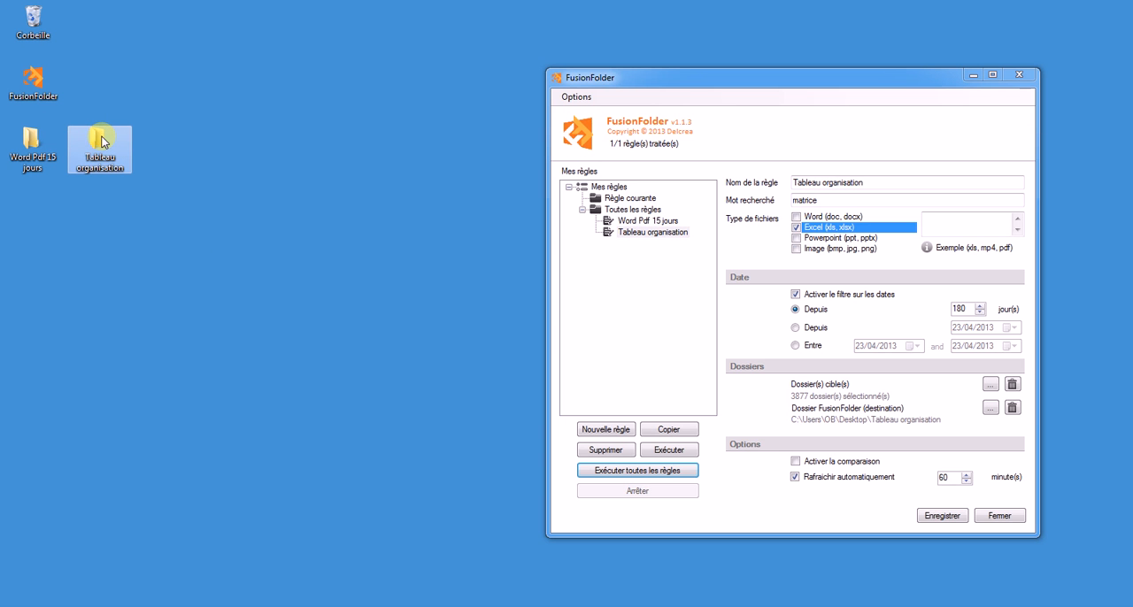
double_click(101, 140)
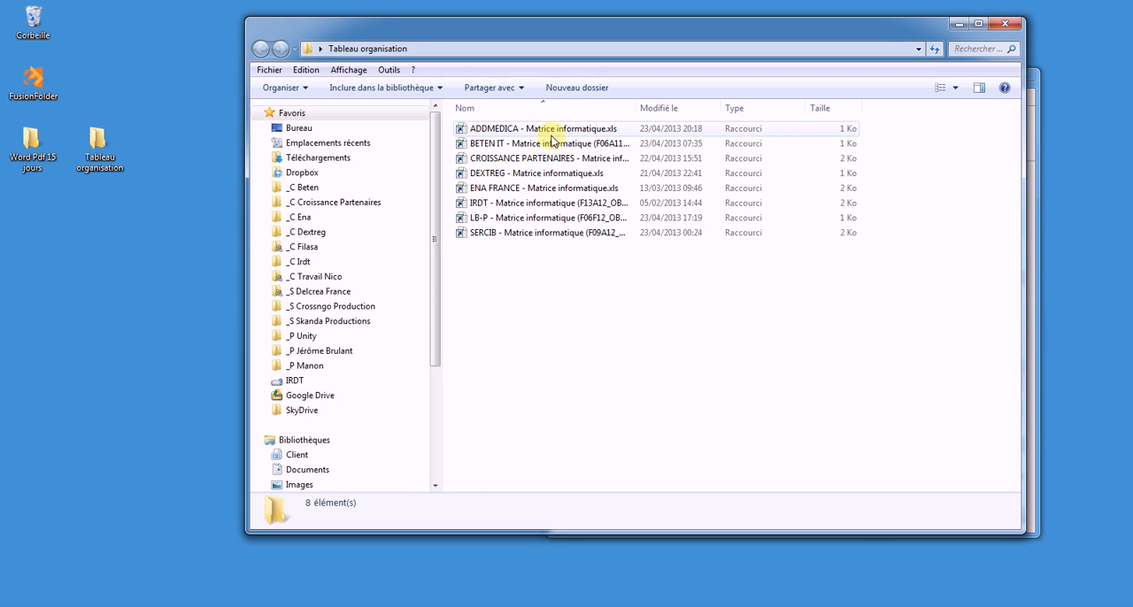
left_click(1005, 26)
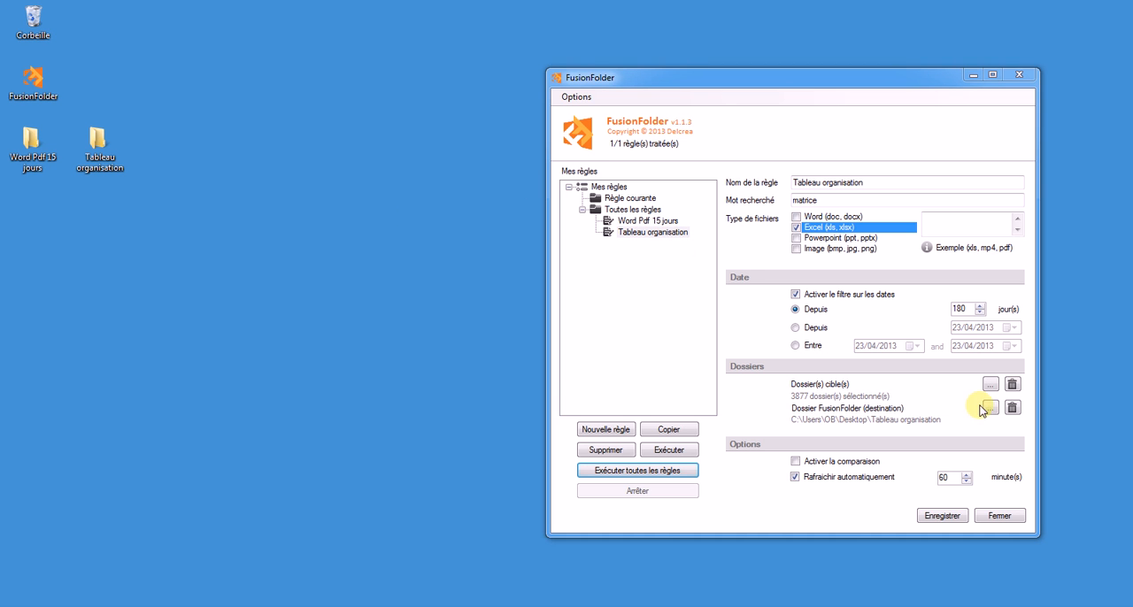
Browse to C:\Dropbox\_C Prospect 2013 in the file explorer, examine its contents and close the window.
key("super+e")
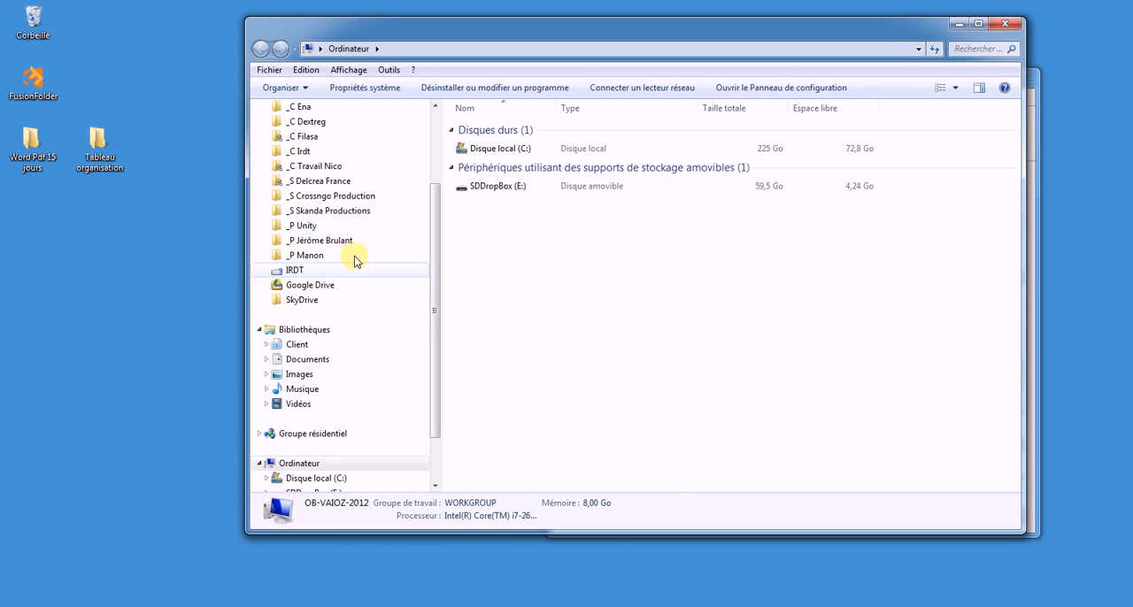
double_click(480, 150)
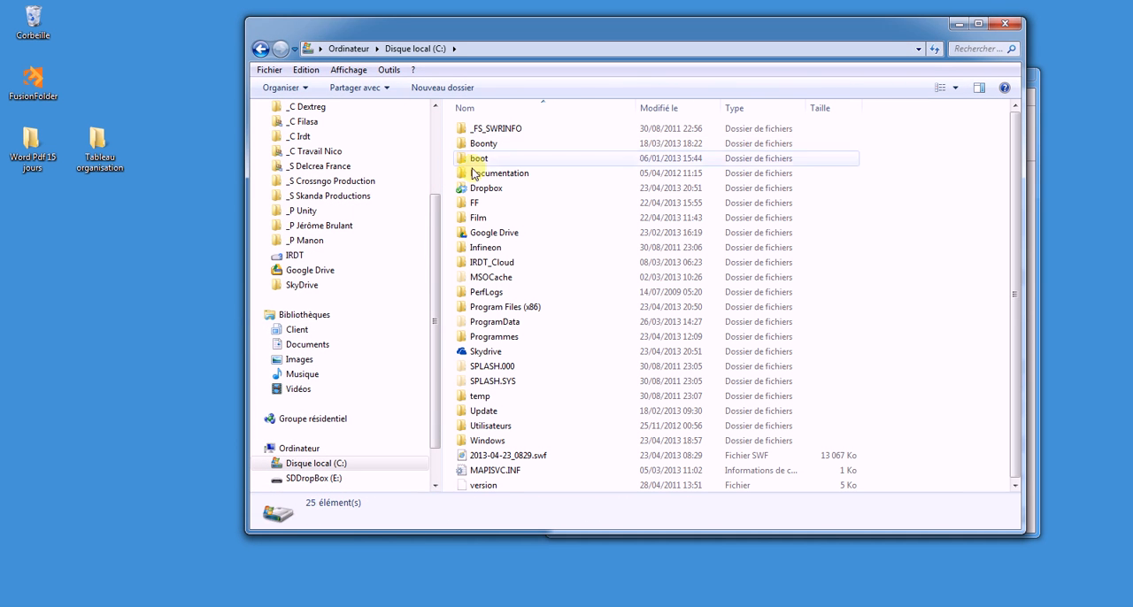
left_click(476, 188)
double_click(475, 188)
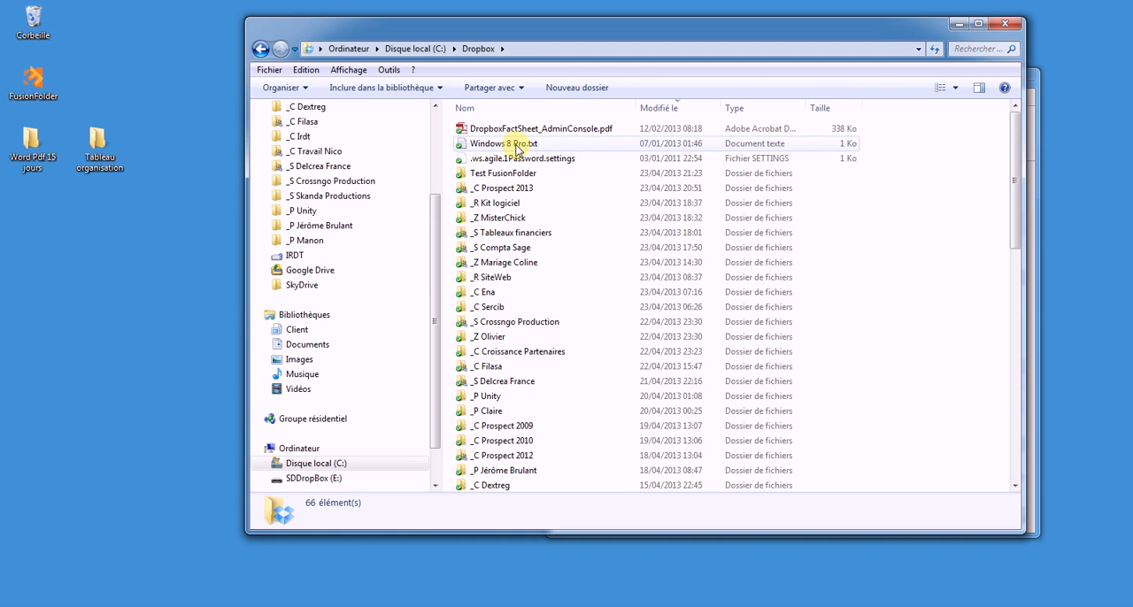
double_click(515, 190)
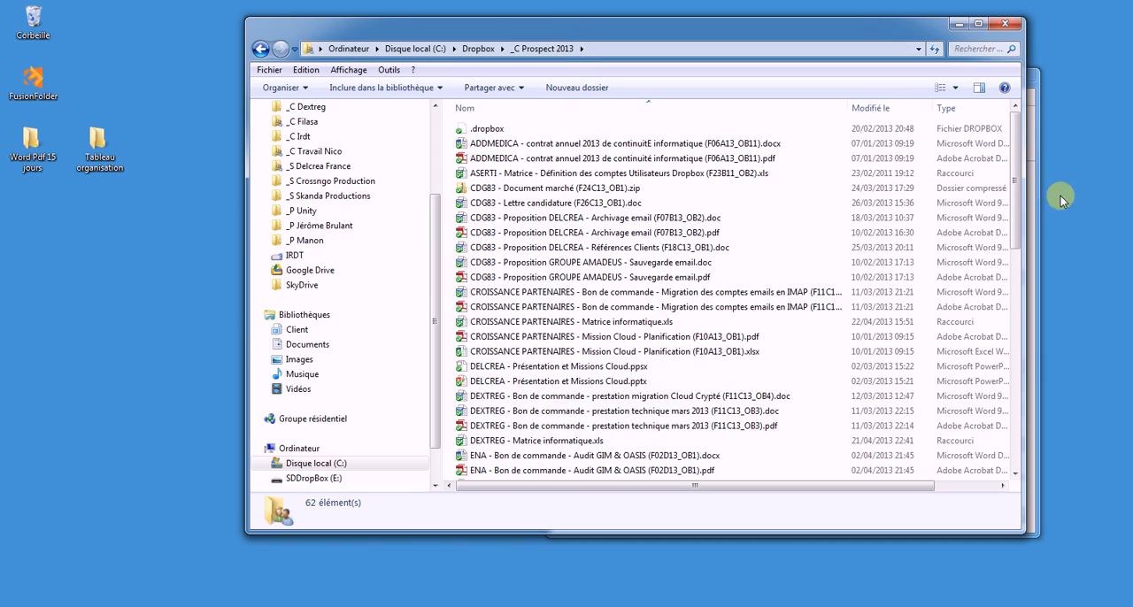
left_click_drag(1015, 185, 986, 185)
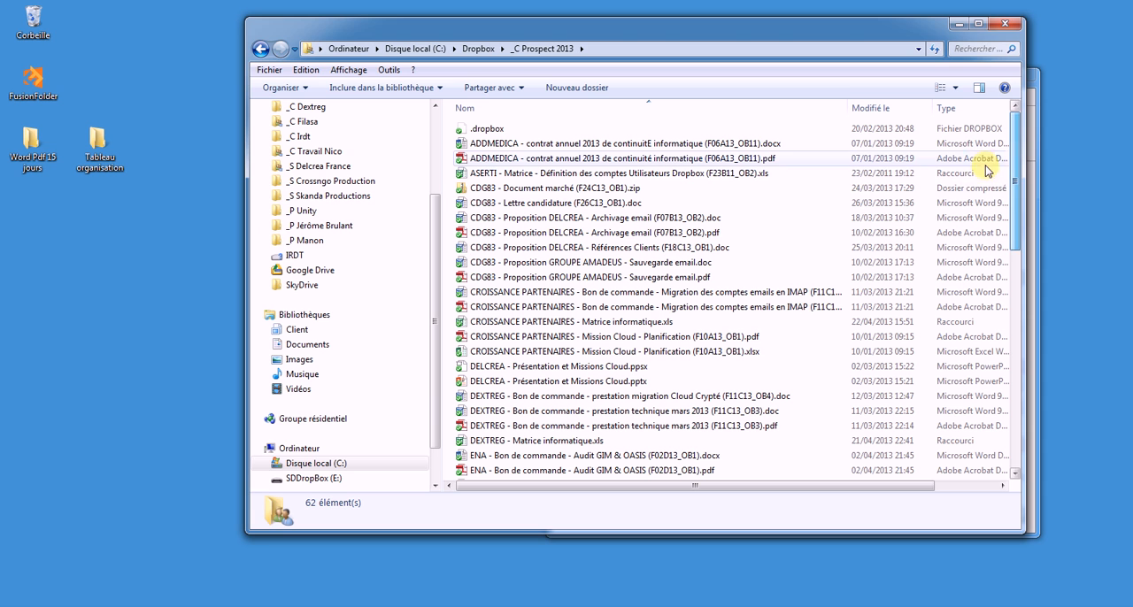
left_click(998, 28)
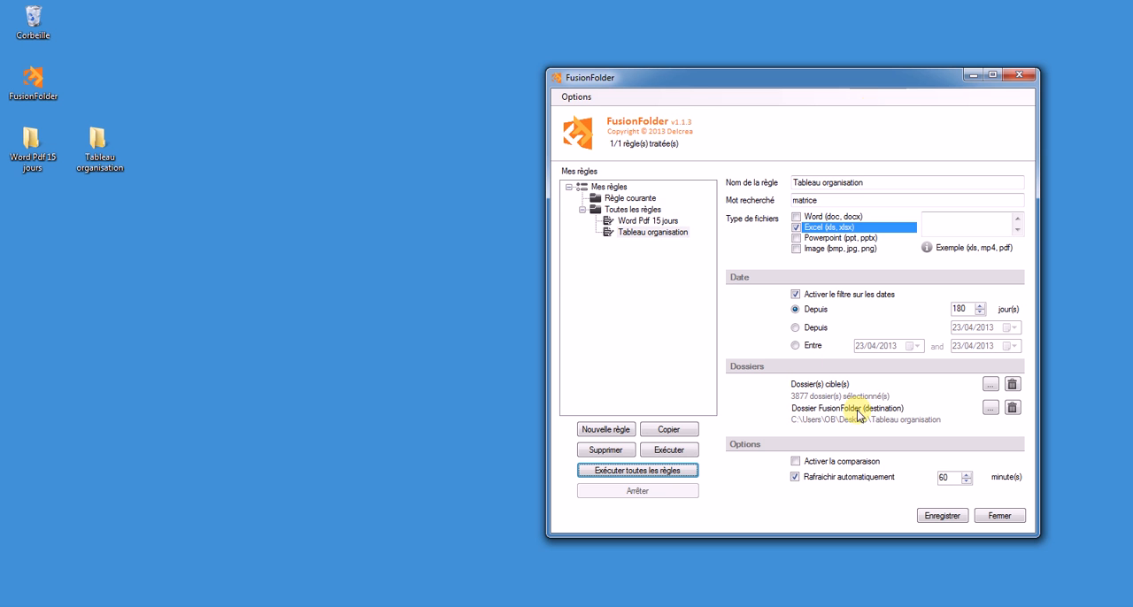
Change the Tableau organisation rule's destination folder to C:\Dropbox\_C Prospect 2013.
left_click(989, 408)
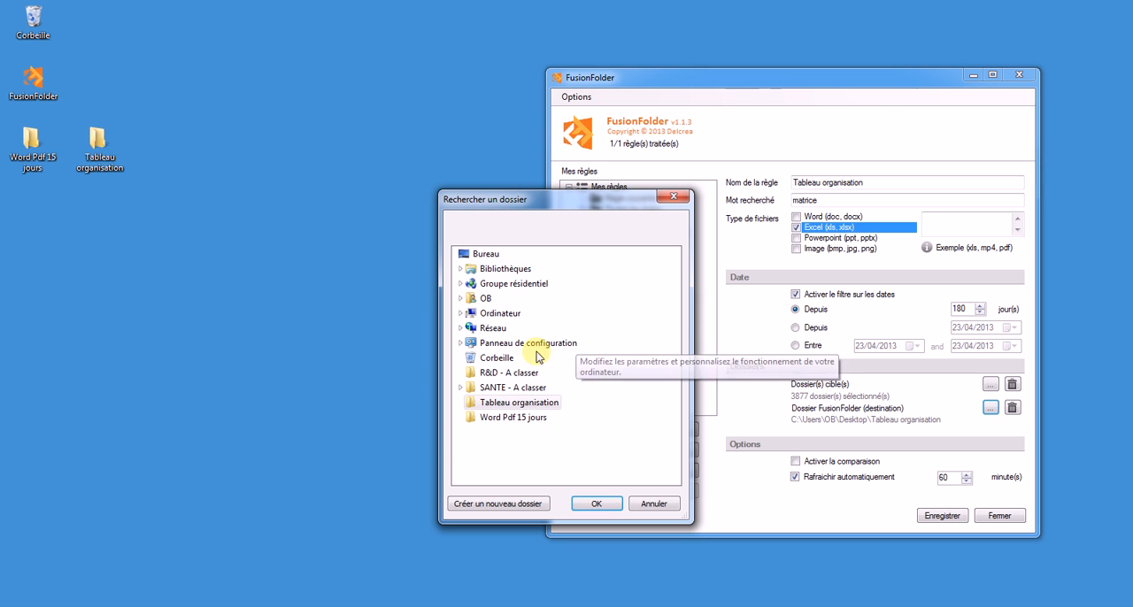
left_click(461, 313)
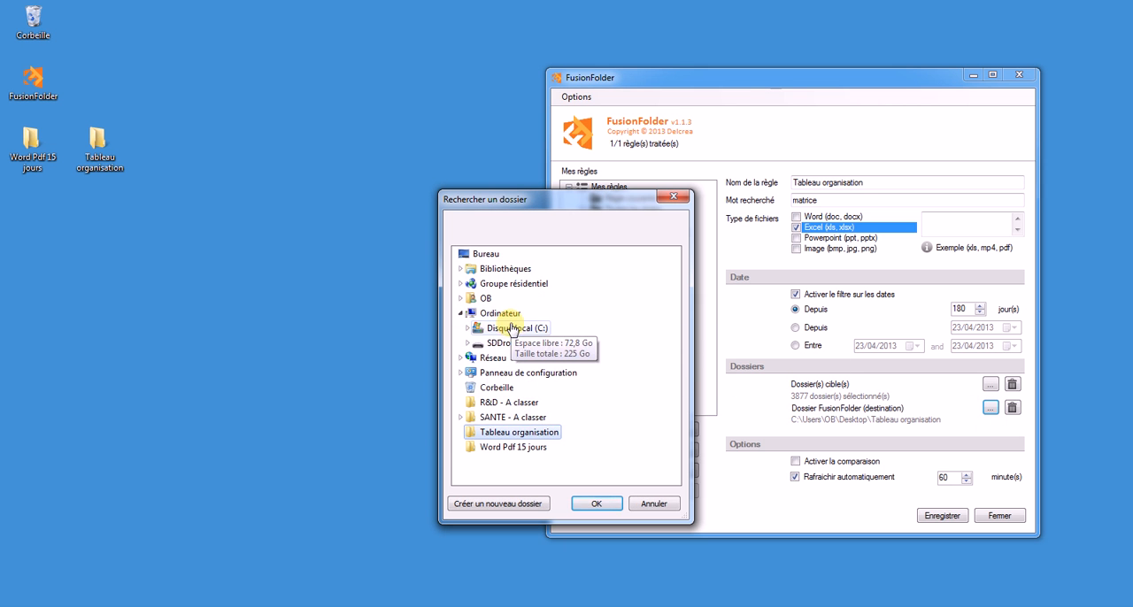
double_click(509, 329)
double_click(511, 403)
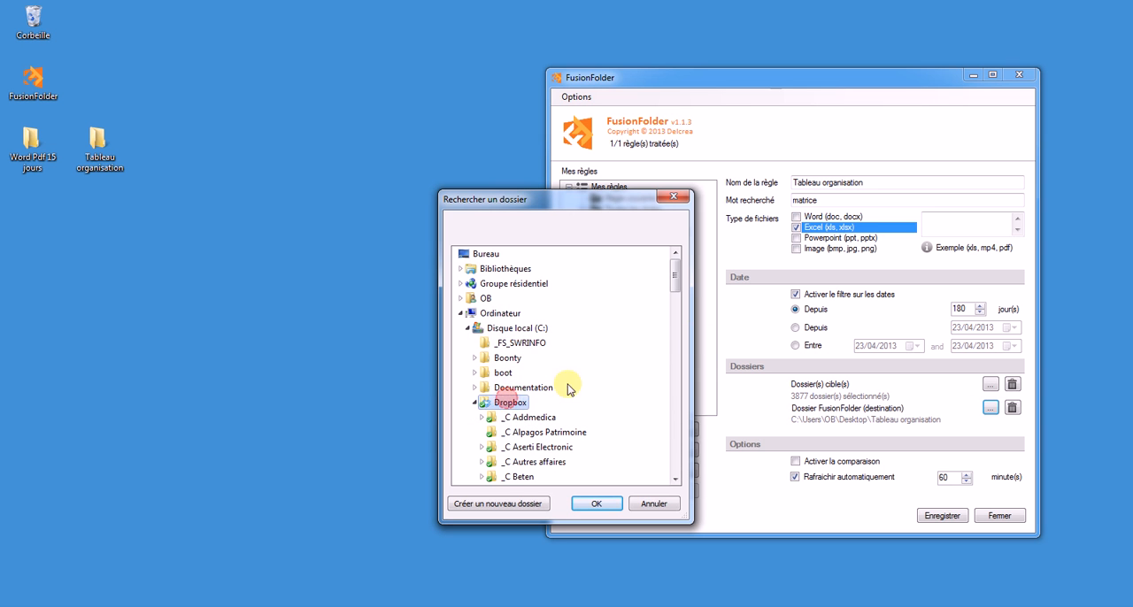
left_click_drag(679, 288, 675, 330)
left_click(540, 298)
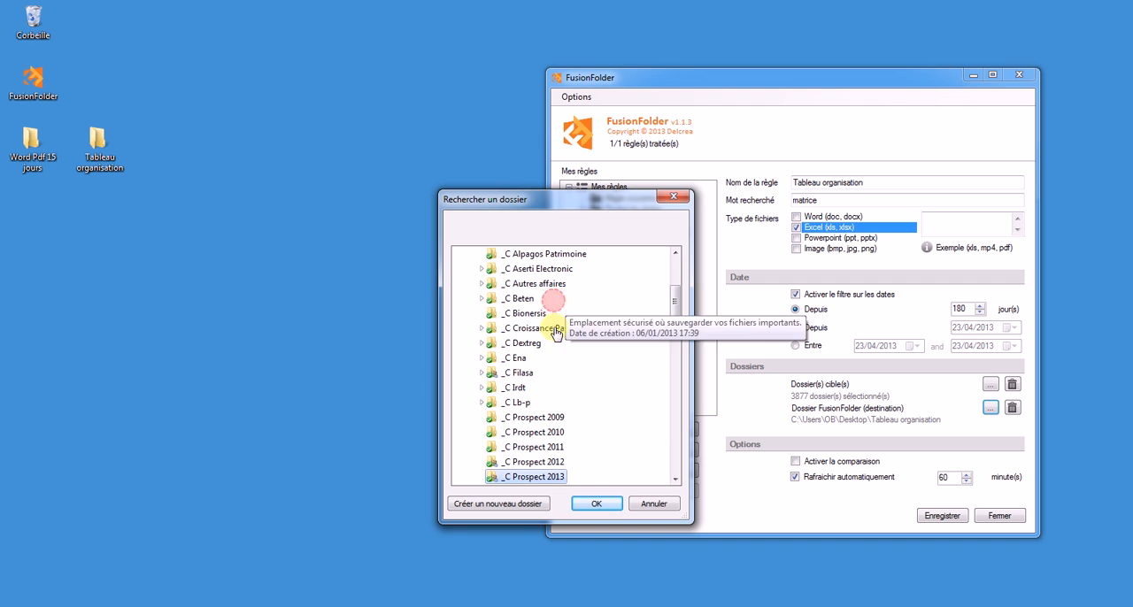
left_click(596, 504)
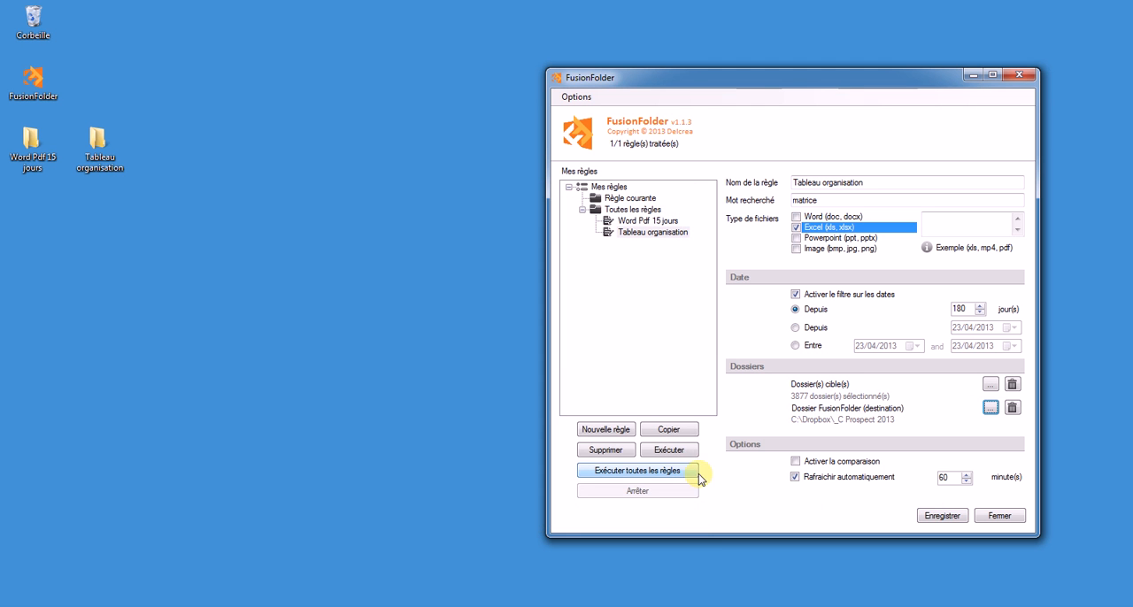
Save the modified Tableau organisation rule and execute it.
left_click(941, 515)
left_click(670, 451)
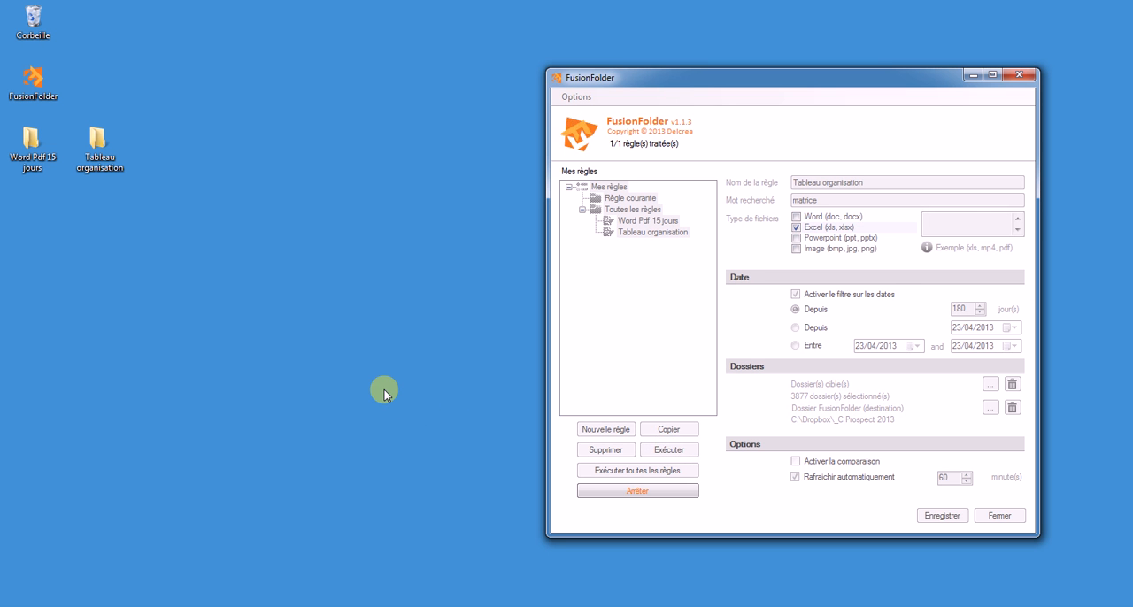
Open a new file explorer window and browse to C:\Dropbox\_C Prospect 2013.
key("super+e")
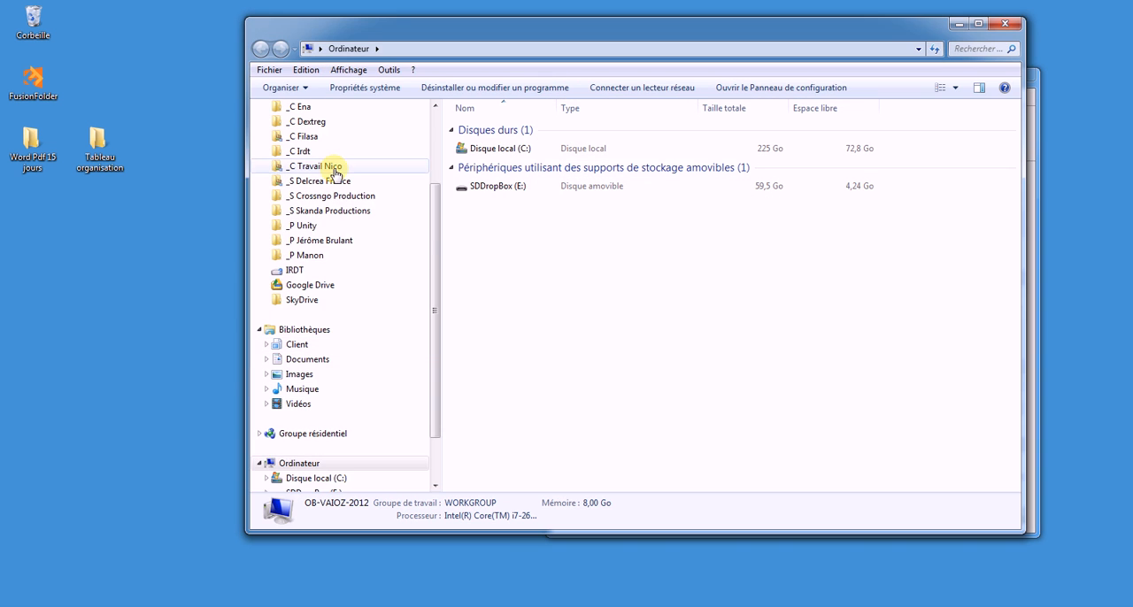
scroll(424, 118, "up", 3)
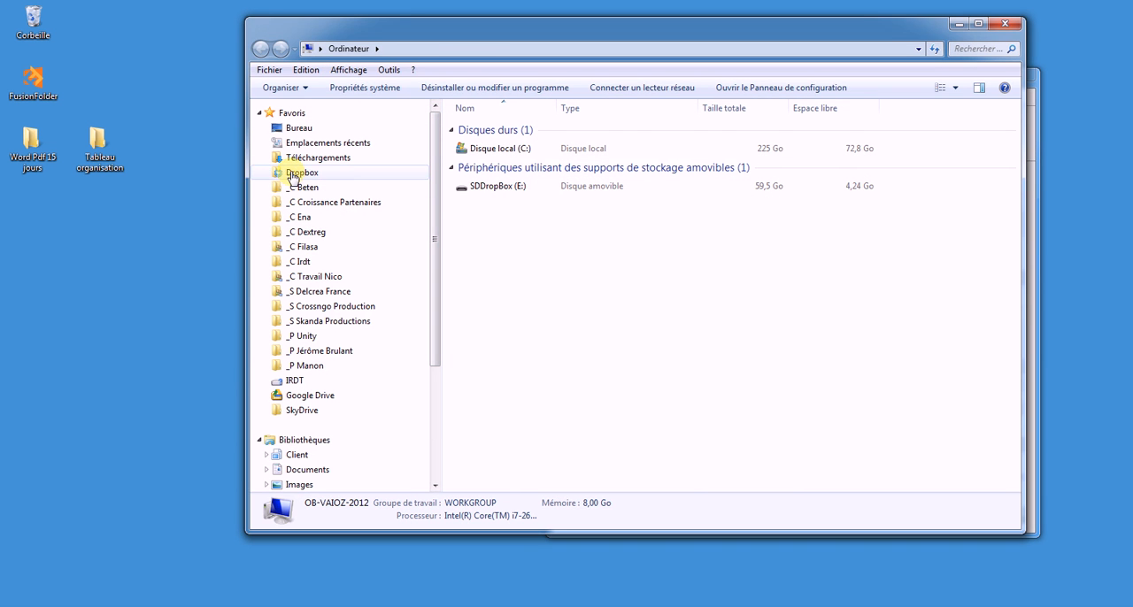
left_click(301, 173)
left_click(507, 177)
double_click(507, 177)
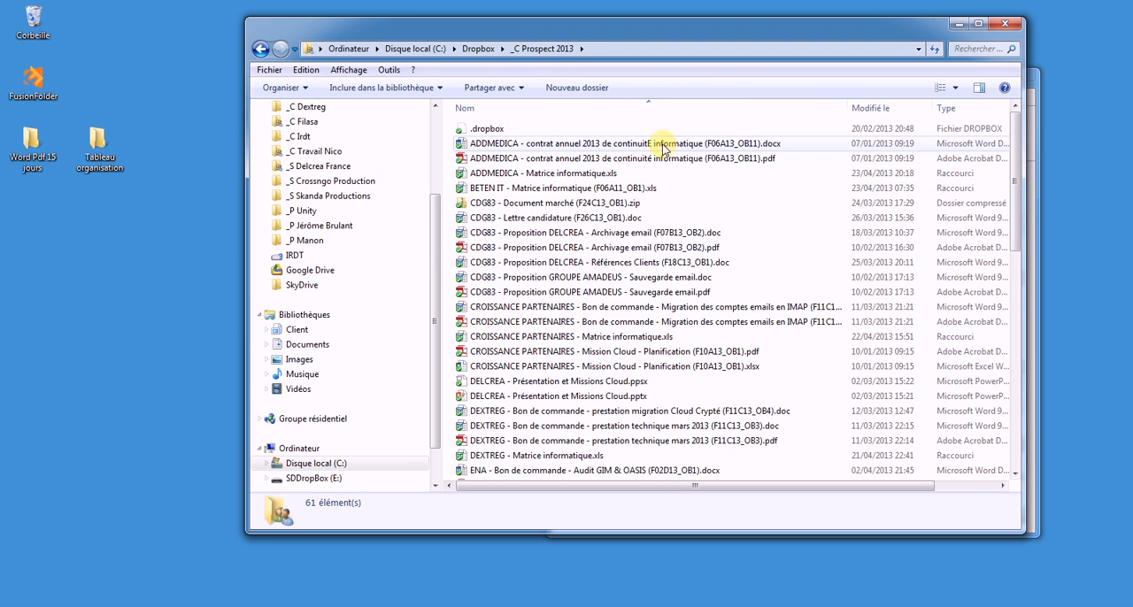
Sort the _C Prospect 2013 contents by type, examine the full list for the gathered Excel shortcuts and close the window.
left_click(945, 109)
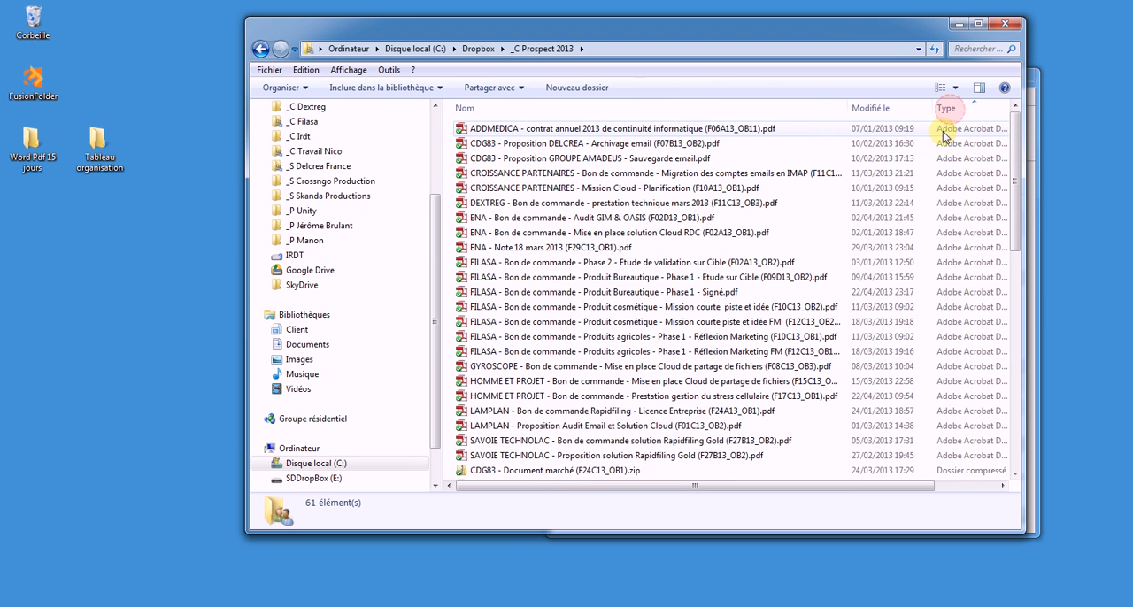
double_click(832, 33)
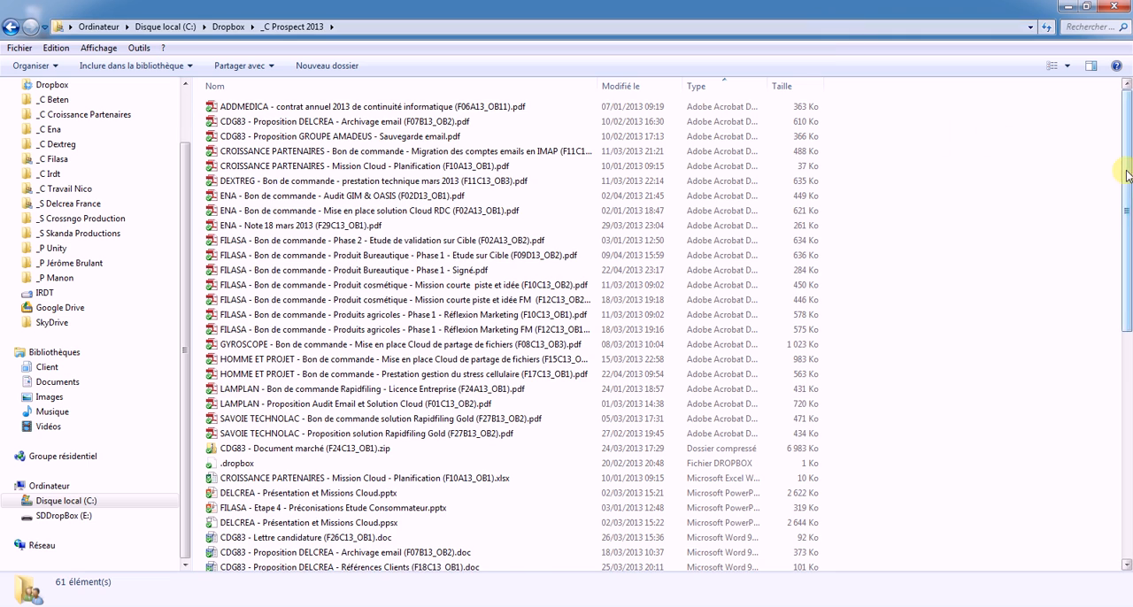
scroll(1115, 392, "down", 10)
scroll(1124, 396, "down", 1)
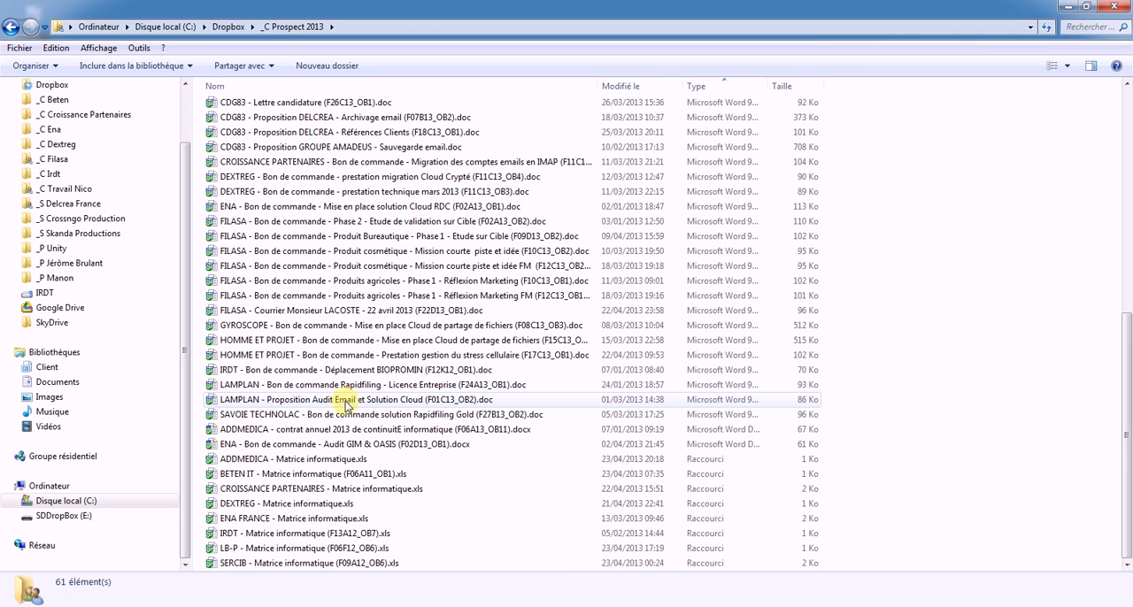
left_click(1104, 9)
Move the Word Pdf 15 jours desktop folder to the recycle bin and execute all rules.
left_click_drag(31, 142, 43, 29)
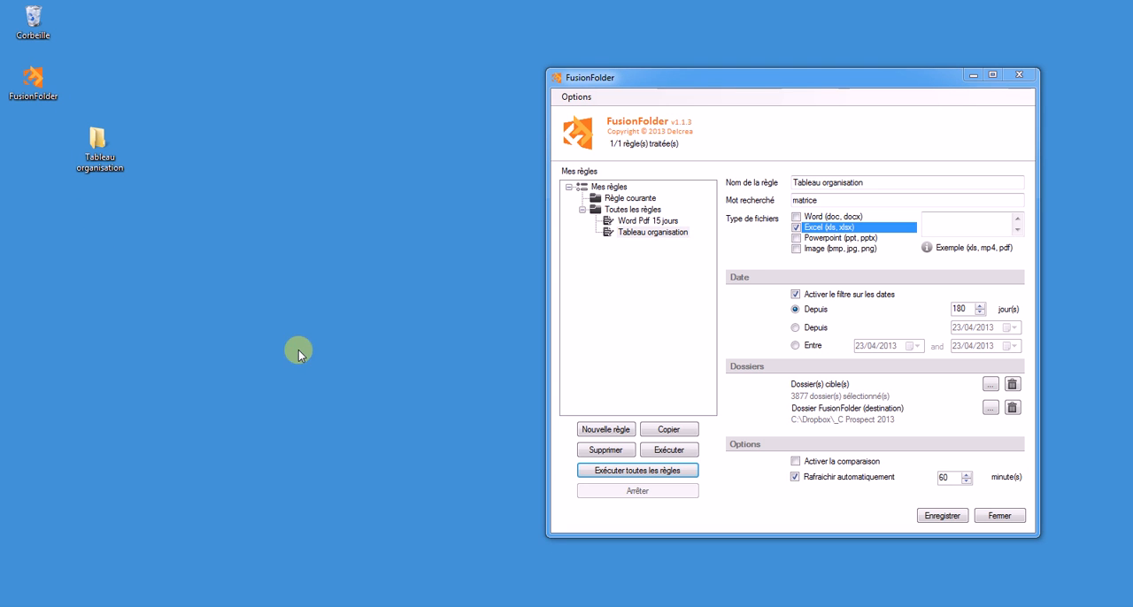
left_click(670, 471)
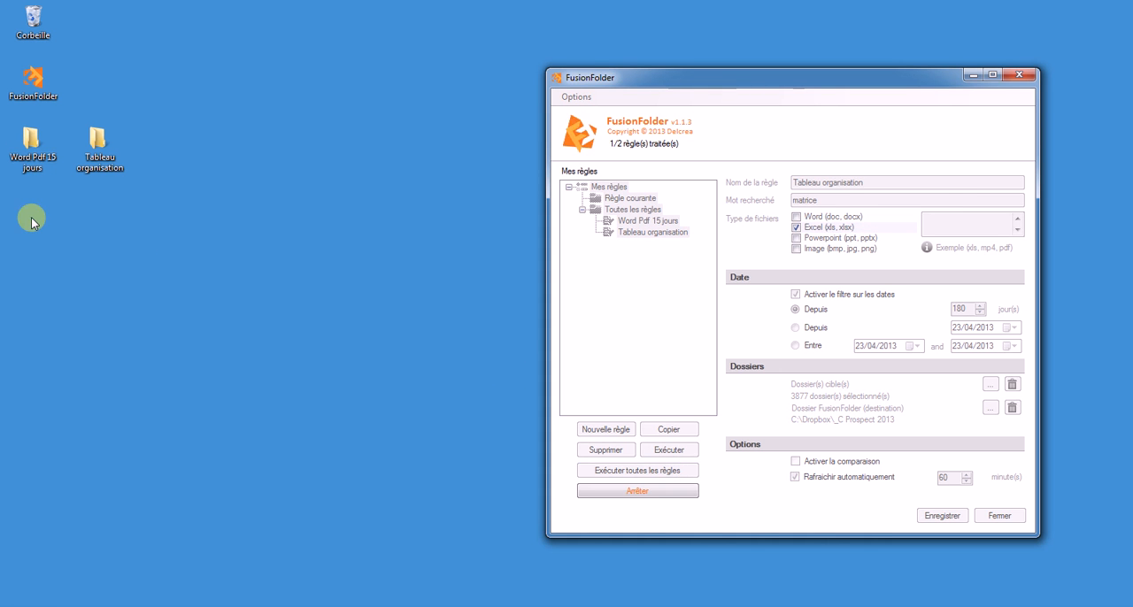
Open the Word Pdf 15 jours folder from the desktop to check the gathered Word and PDF shortcuts, and close its window.
double_click(30, 140)
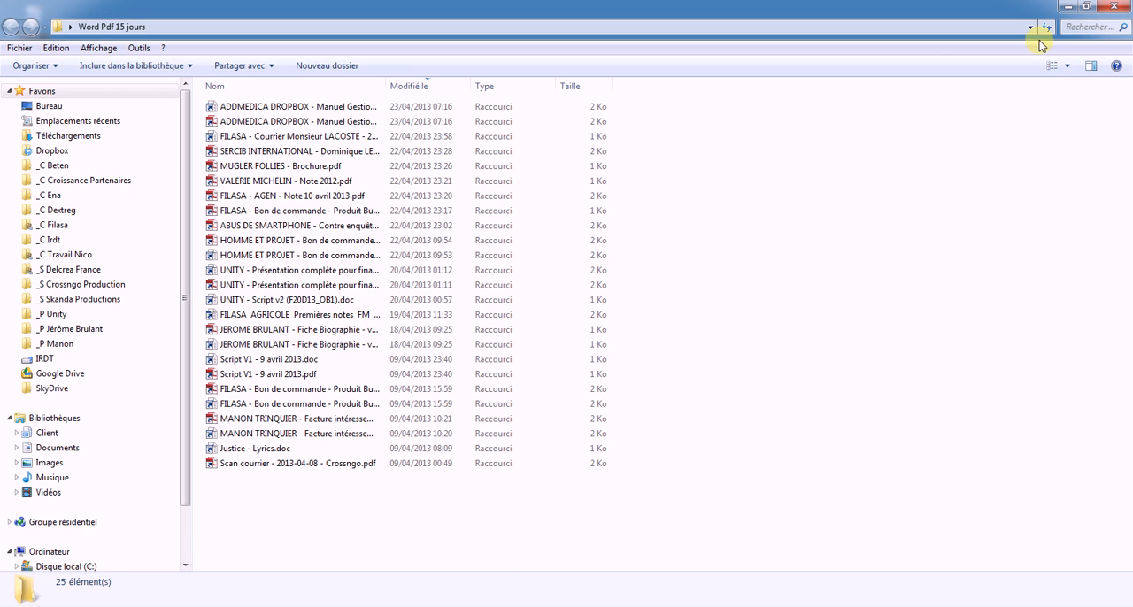
left_click(384, 227)
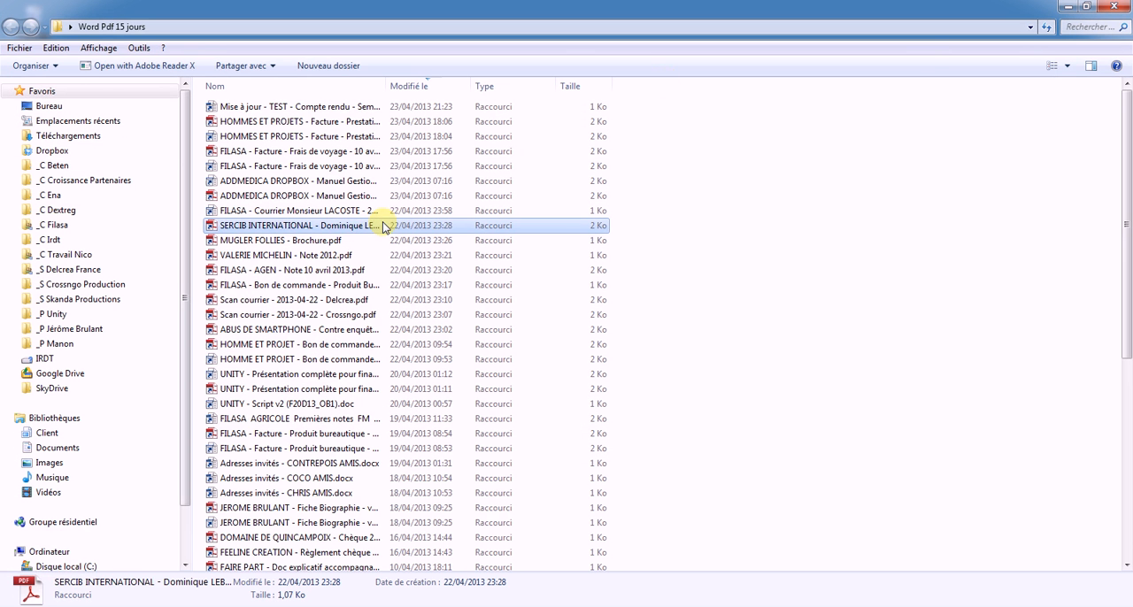
left_click(1113, 6)
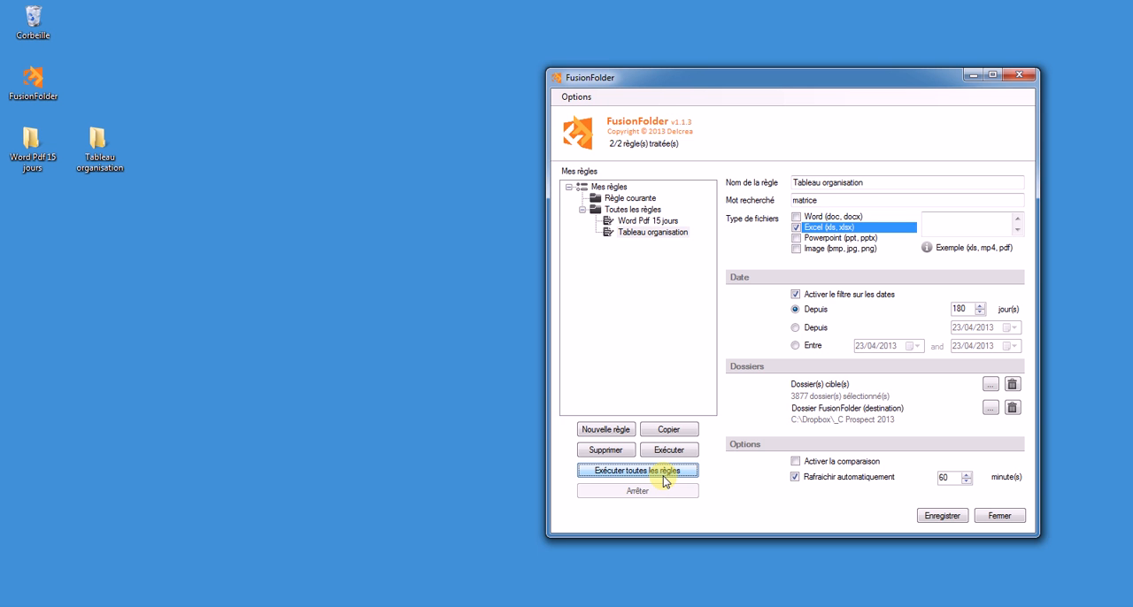
Set the Word Pdf 15 jours rule's automatic refresh interval to 20 minutes and save the rule.
left_click(647, 223)
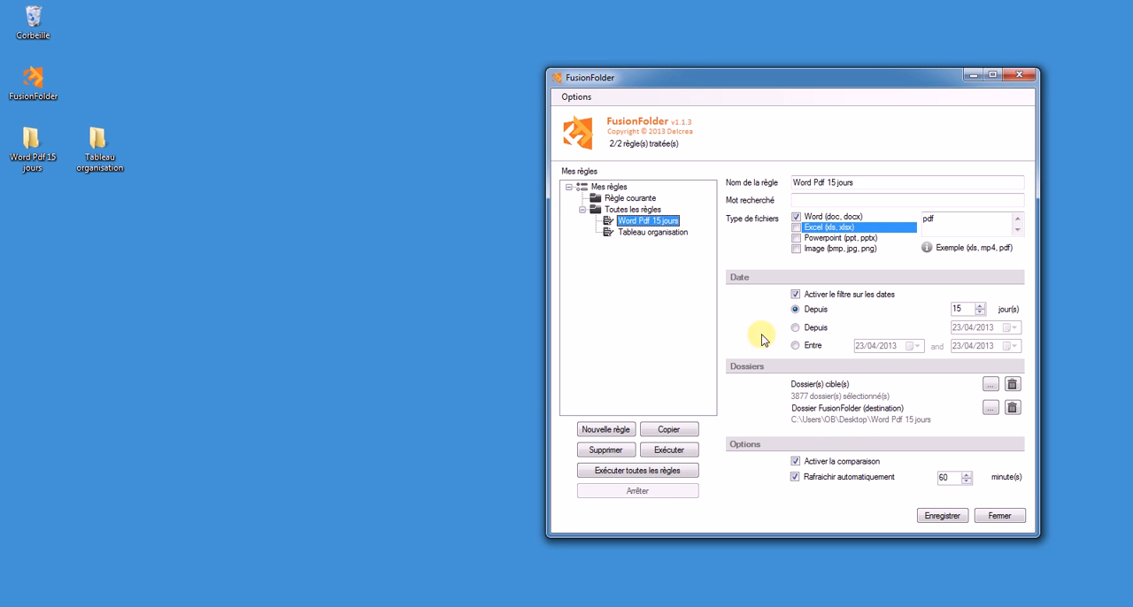
double_click(947, 479)
type("2")
left_click(940, 515)
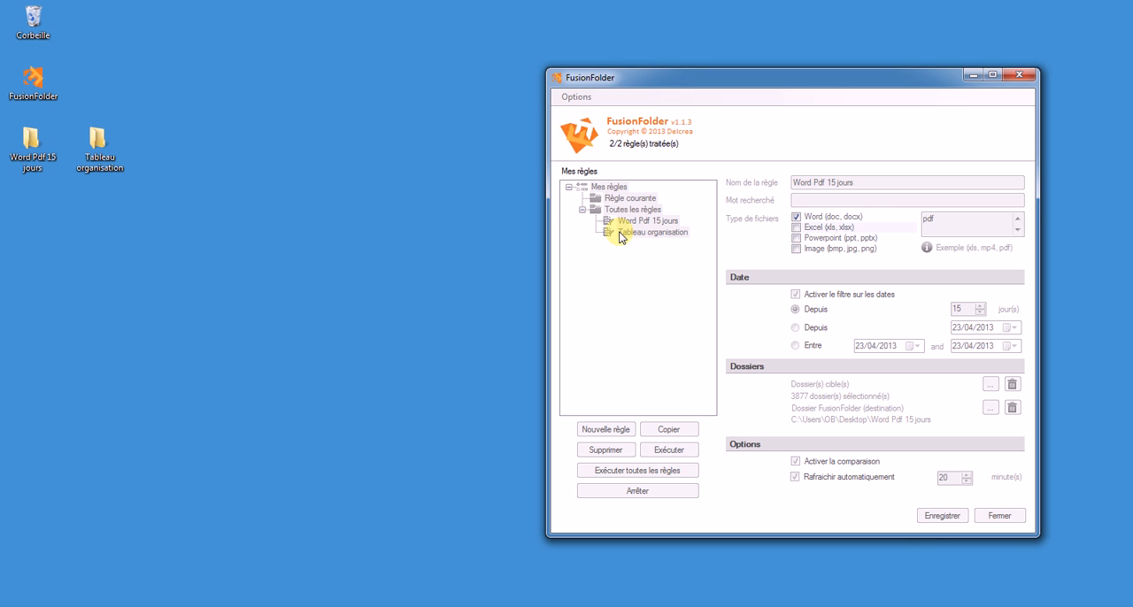
Display the settings of the Tableau organisation rule.
left_click(620, 233)
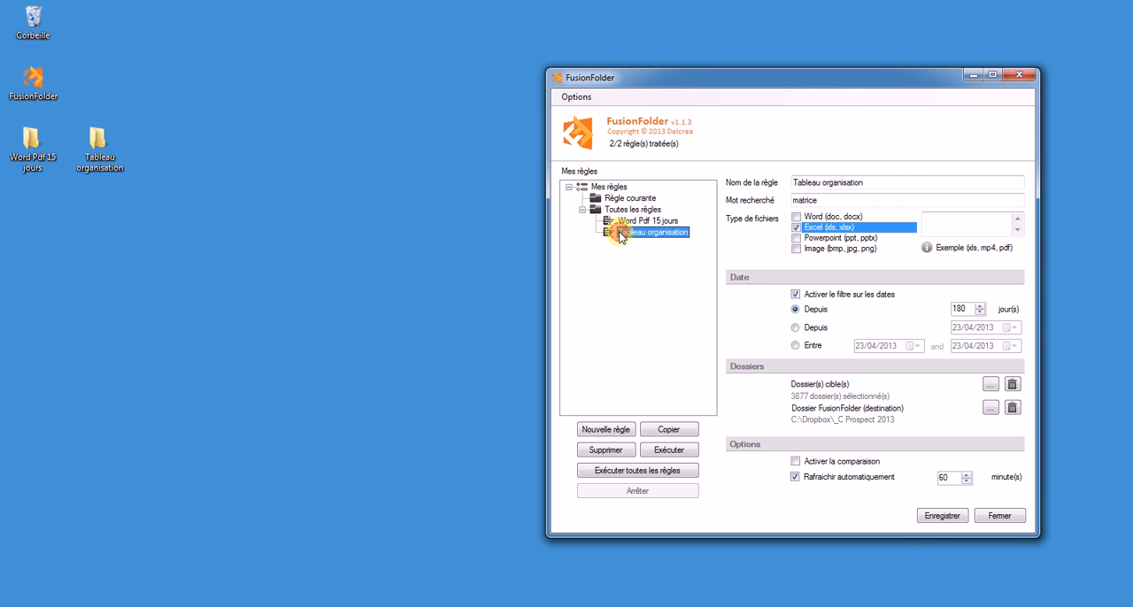